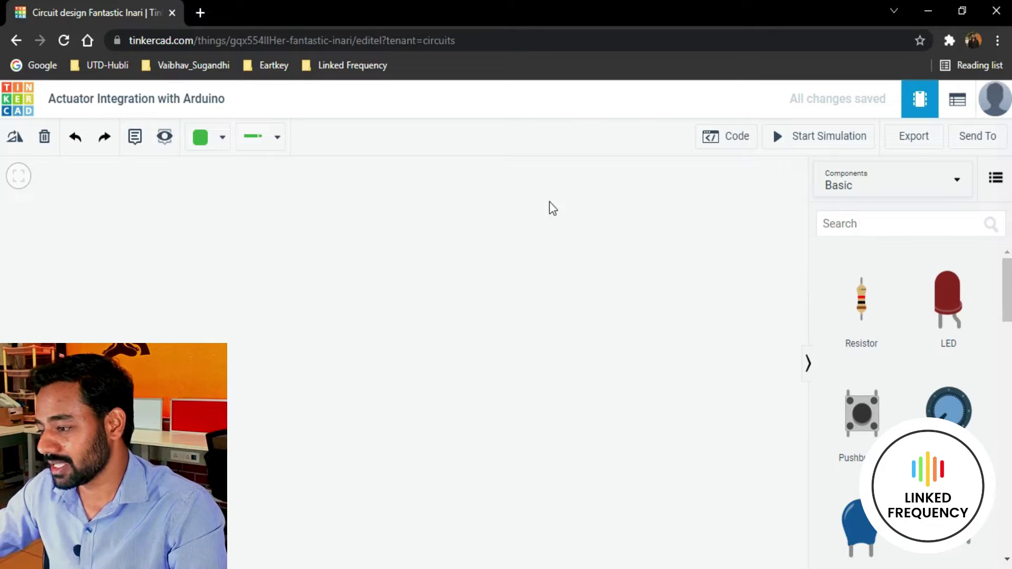
Switch the component library from the basic set to all components.
left_click(855, 197)
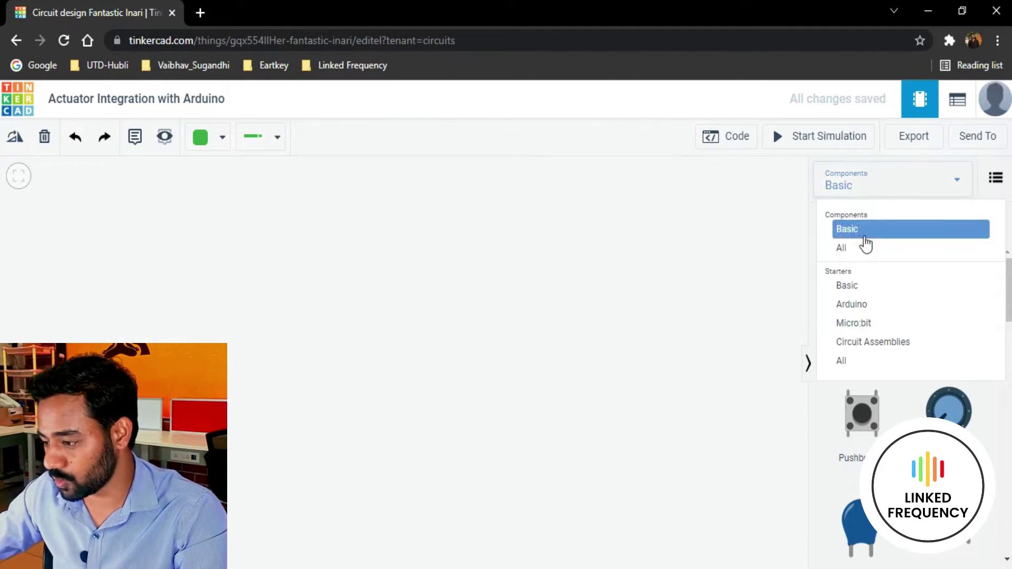
left_click(847, 248)
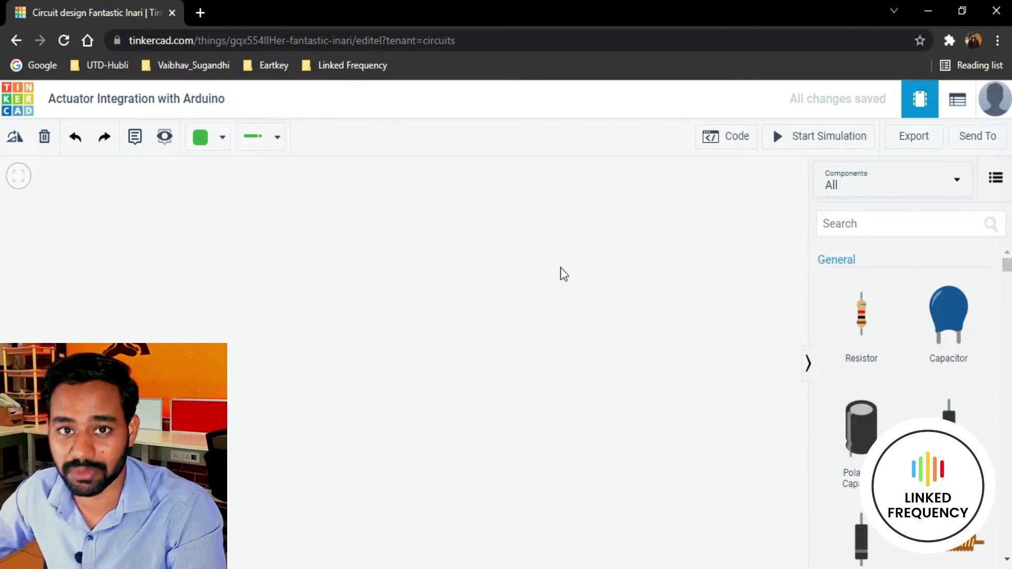
Examine the output components in the library, including the LEDs, NeoPixels, motors, servos, piezo and displays.
scroll(911, 352, "down", 8)
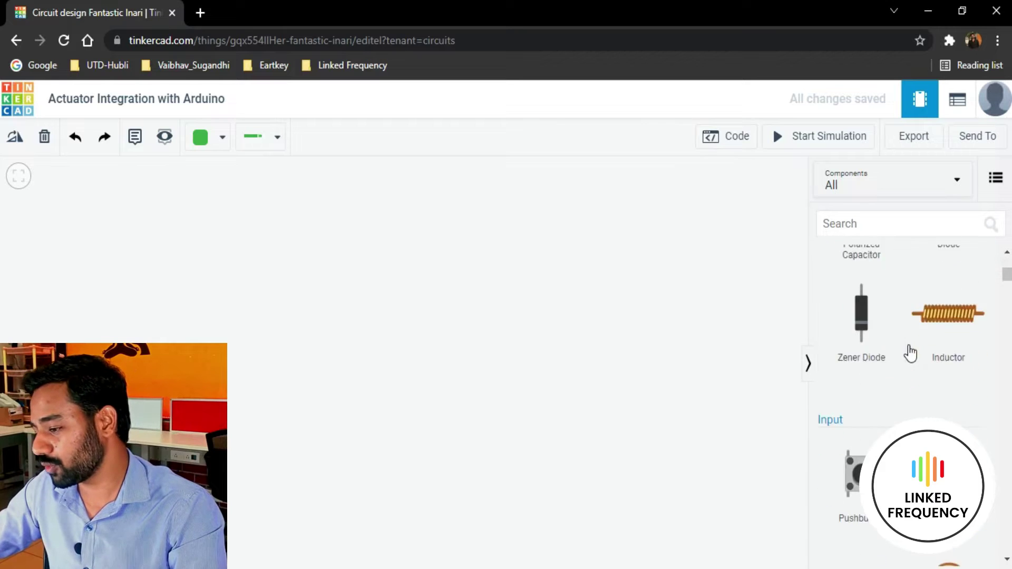
scroll(911, 353, "down", 10)
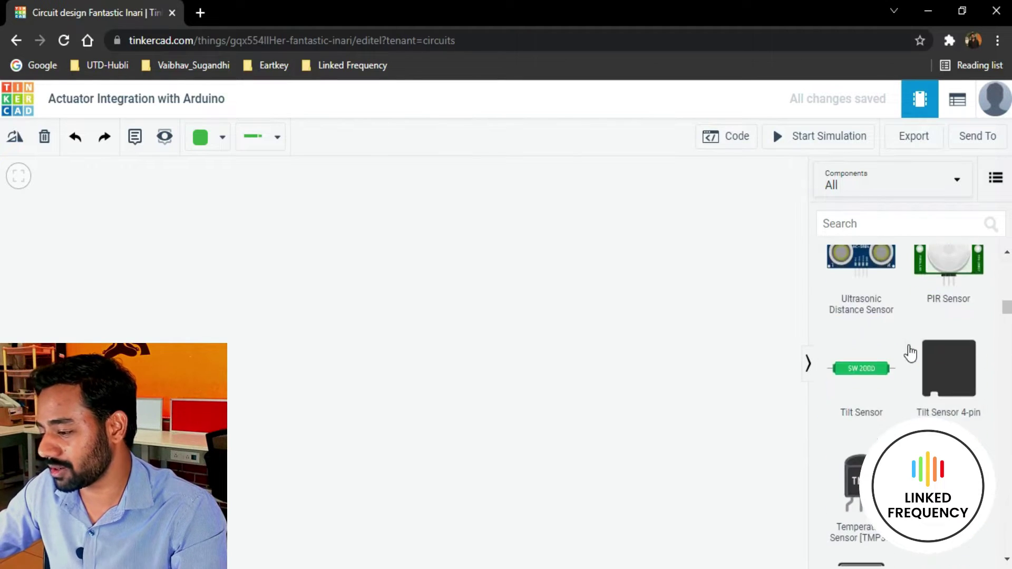
scroll(911, 352, "down", 7)
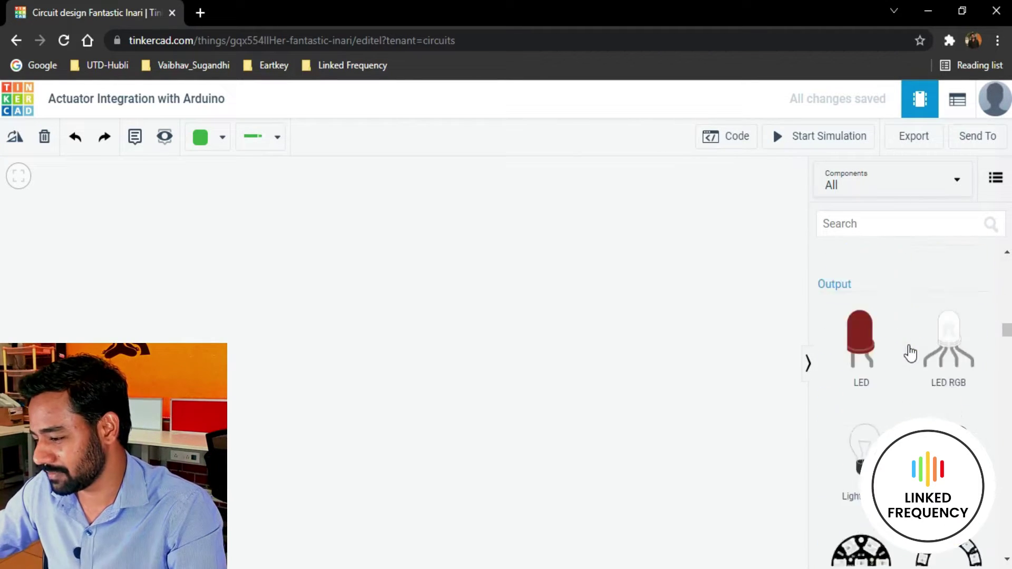
scroll(888, 305, "up", 3)
scroll(879, 315, "down", 3)
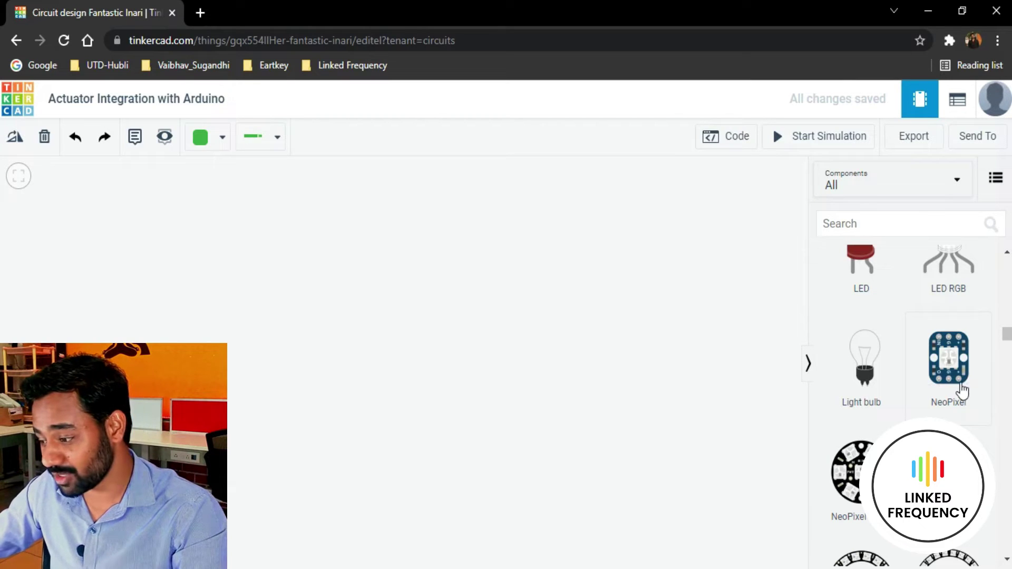
scroll(962, 390, "down", 3)
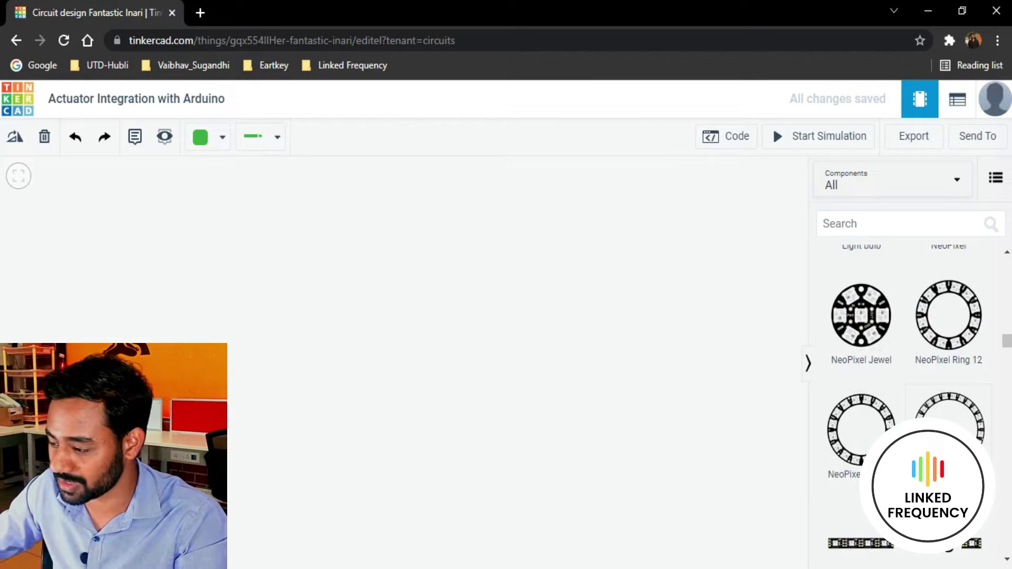
scroll(846, 517, "down", 5)
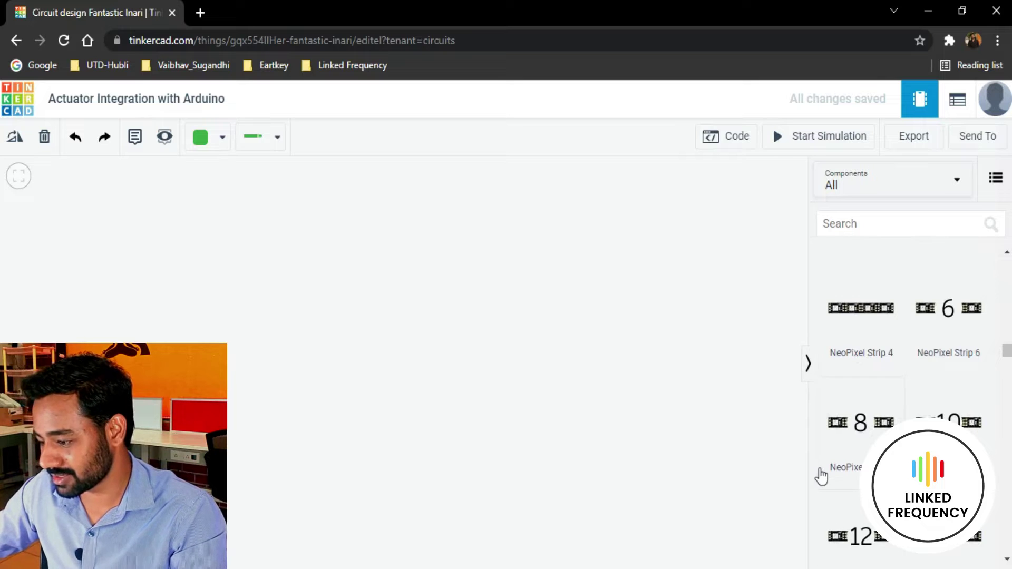
scroll(823, 464, "down", 3)
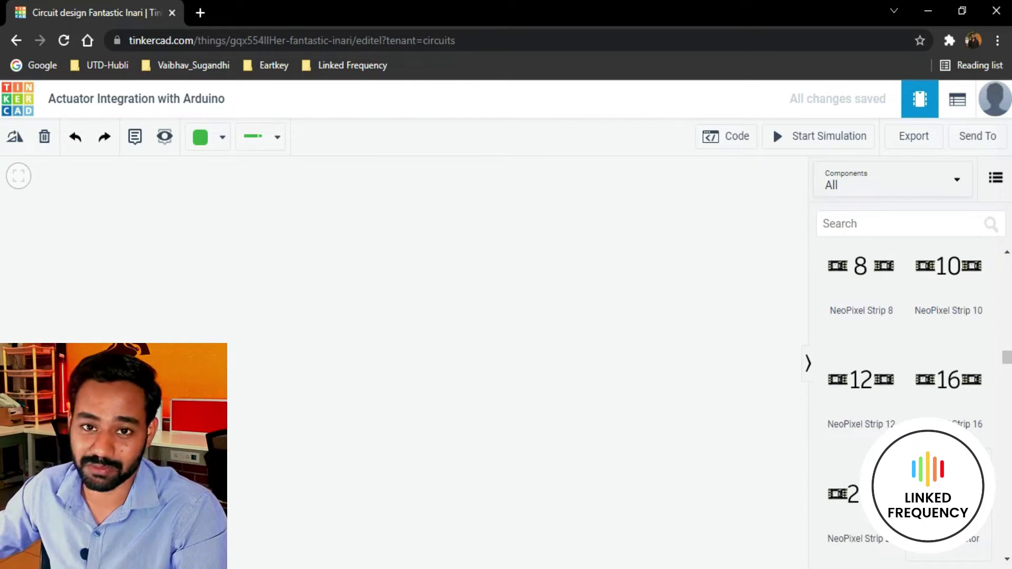
scroll(945, 358, "down", 3)
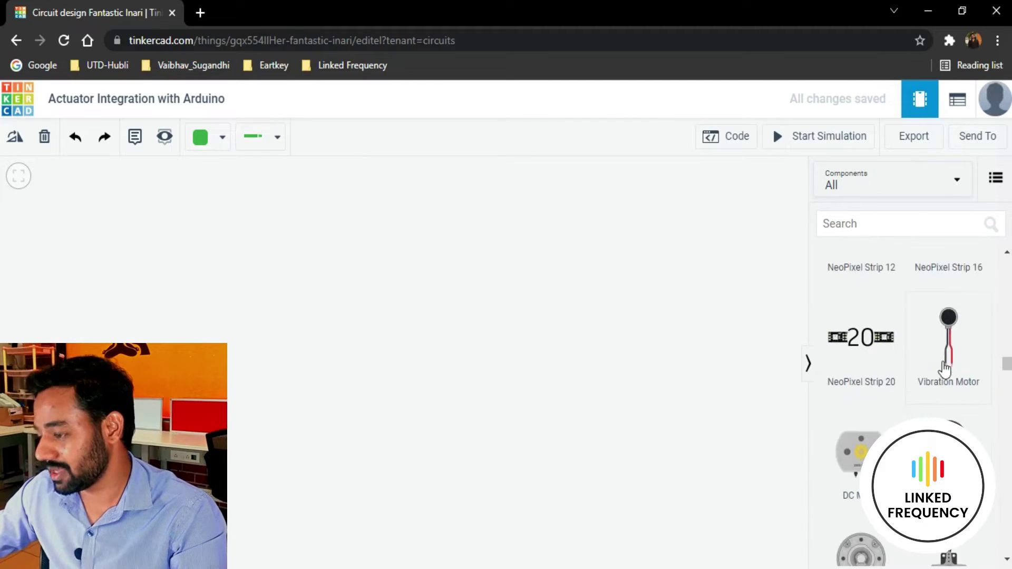
scroll(858, 494, "down", 2)
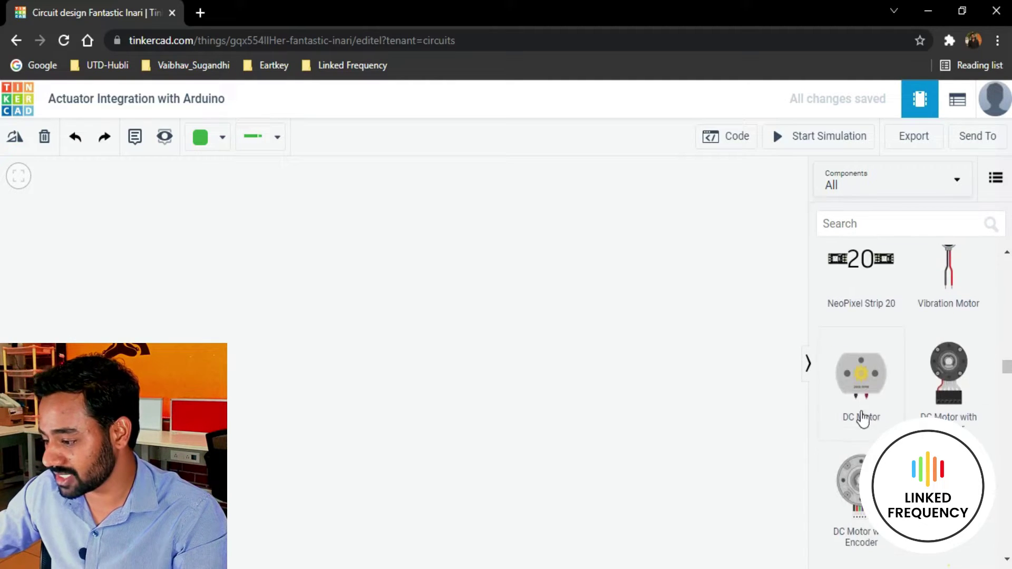
scroll(907, 369, "down", 2)
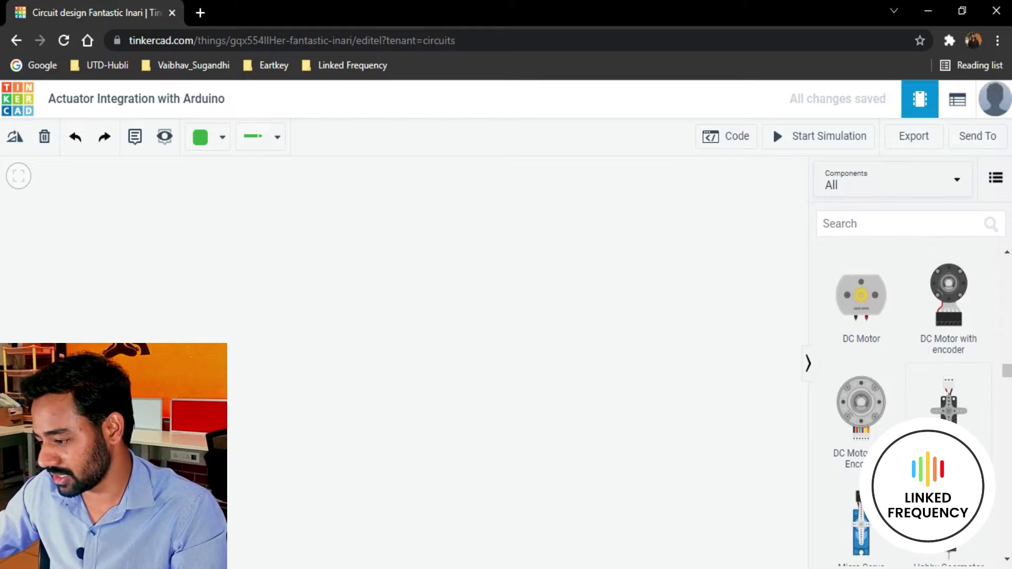
scroll(949, 454, "down", 3)
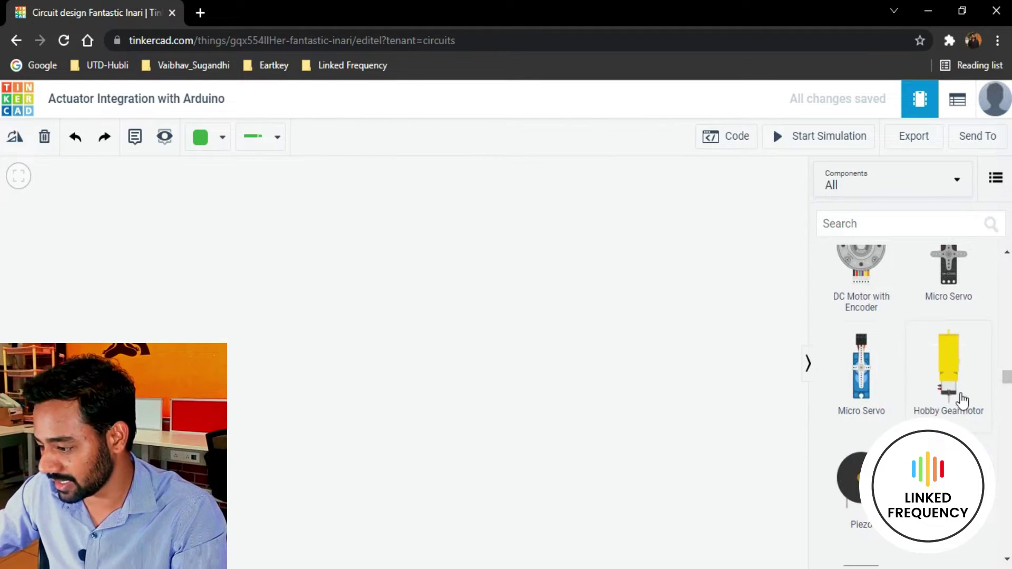
scroll(965, 398, "down", 2)
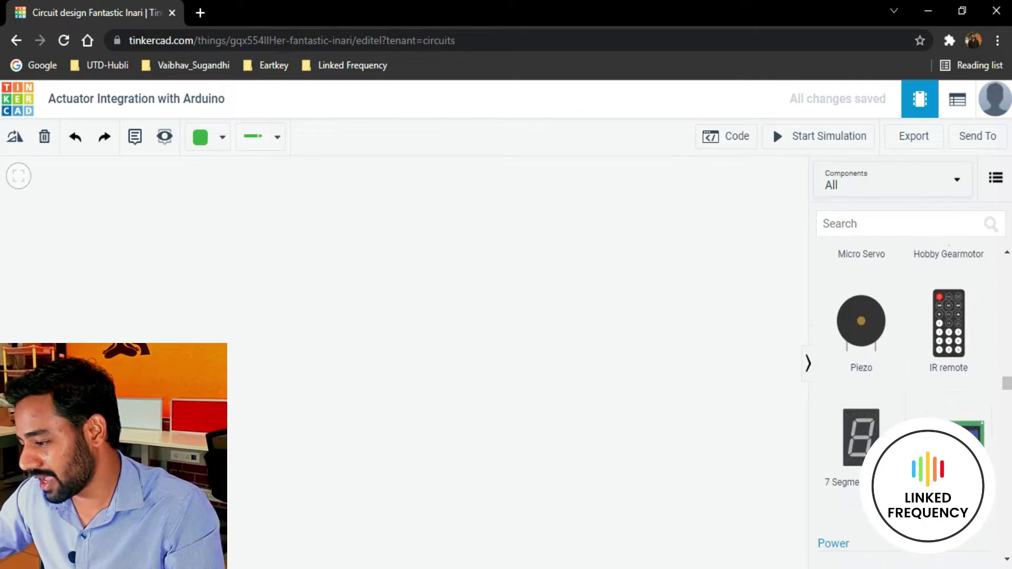
scroll(823, 385, "down", 2)
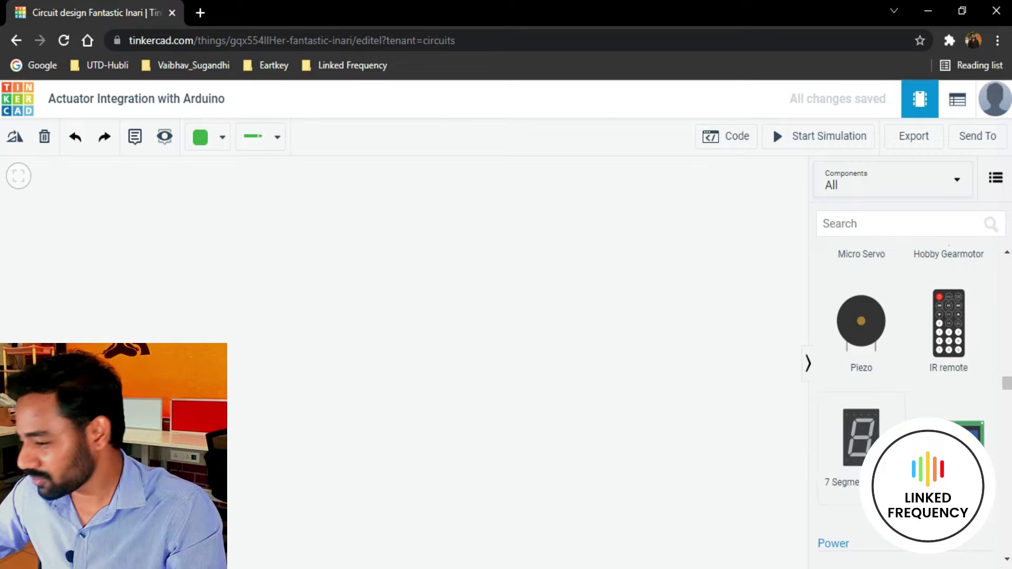
scroll(904, 400, "up", 10)
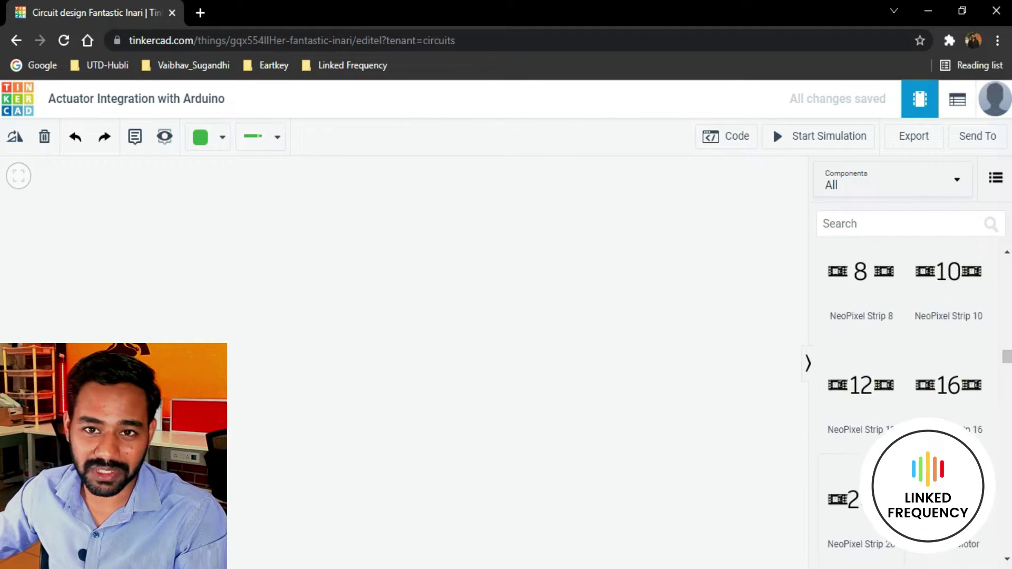
scroll(905, 401, "up", 10)
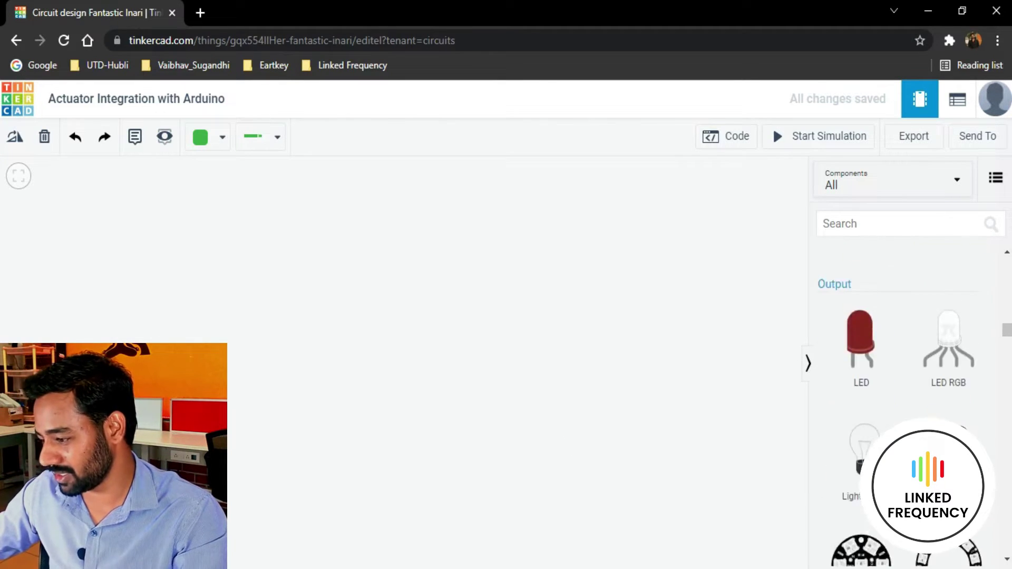
scroll(905, 401, "up", 2)
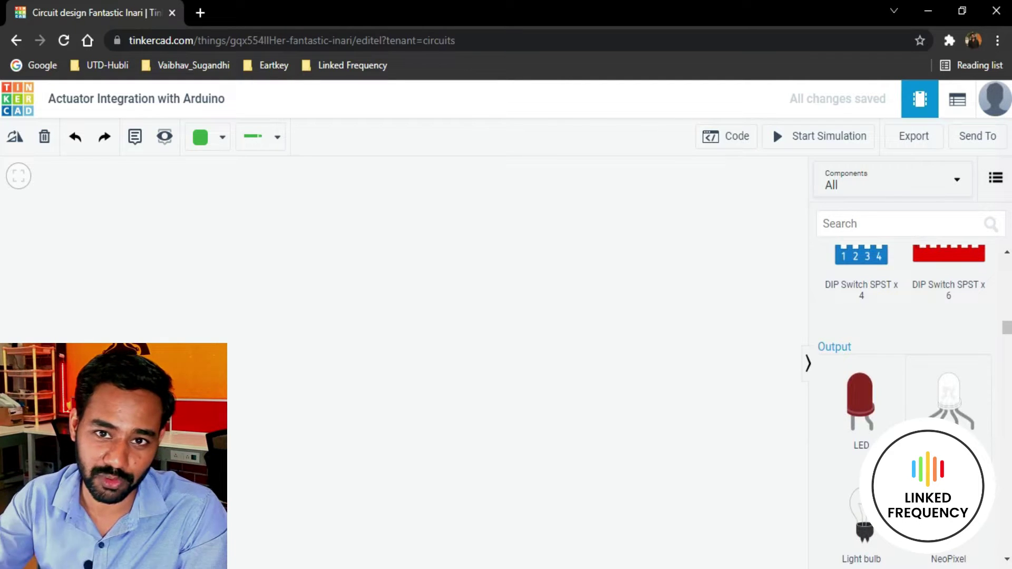
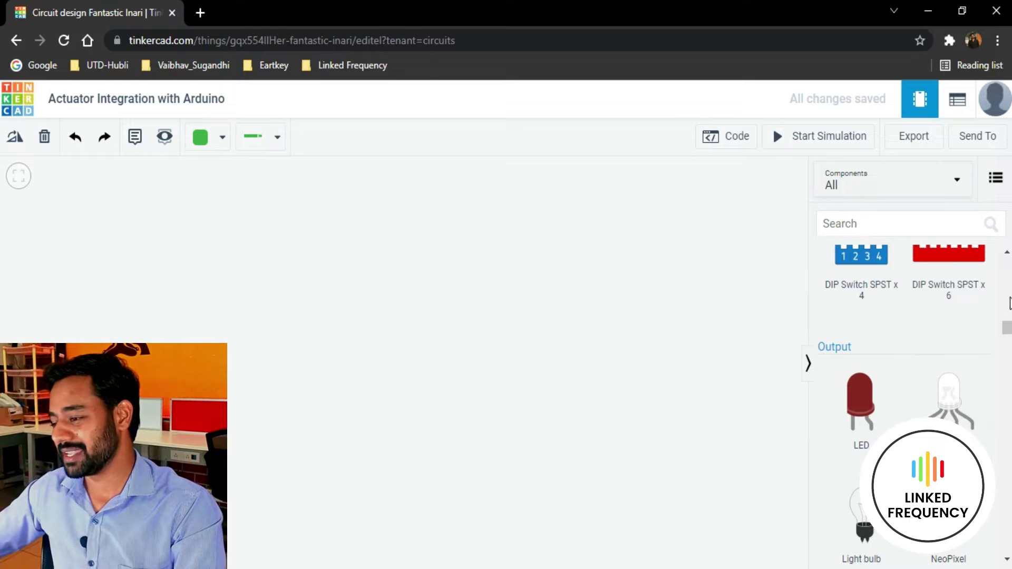
Search the components for "Bread" and place a Breadboard Mini in the middle of the empty workspace.
left_click(877, 233)
type("Bread")
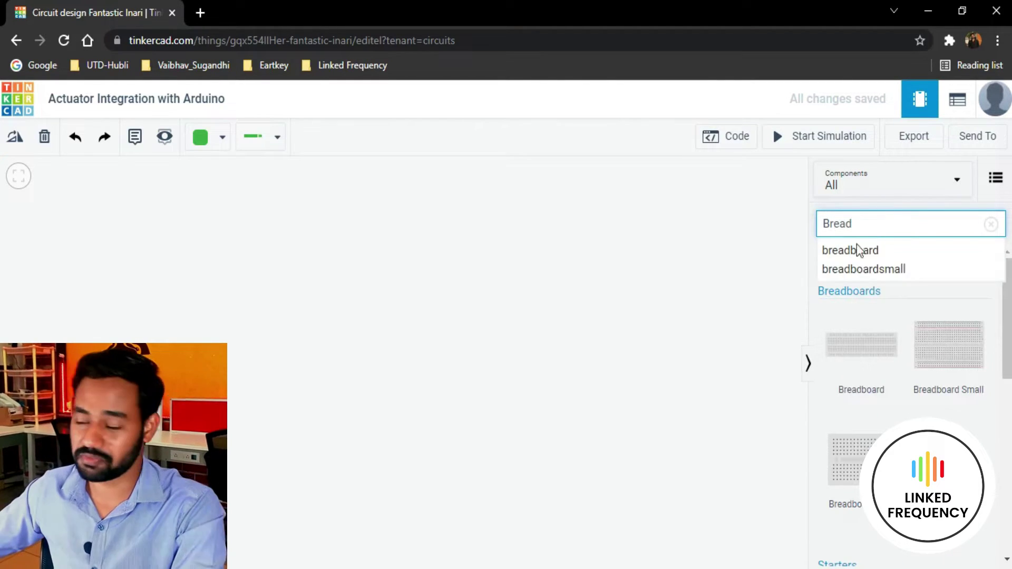
left_click(441, 345)
key("Delete")
left_click_drag(860, 467, 493, 332)
scroll(343, 338, "down", 3)
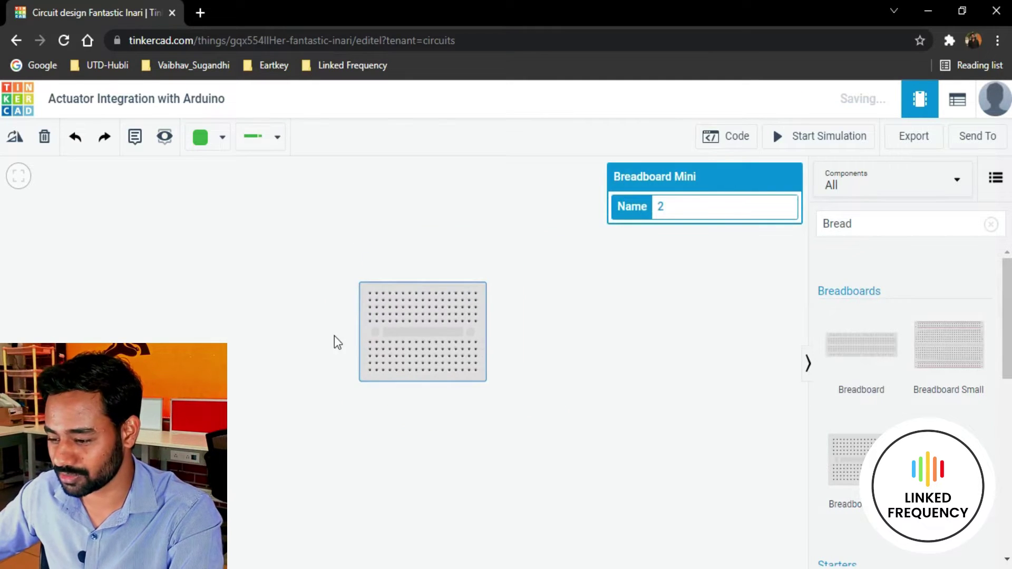
key("ctrl+z")
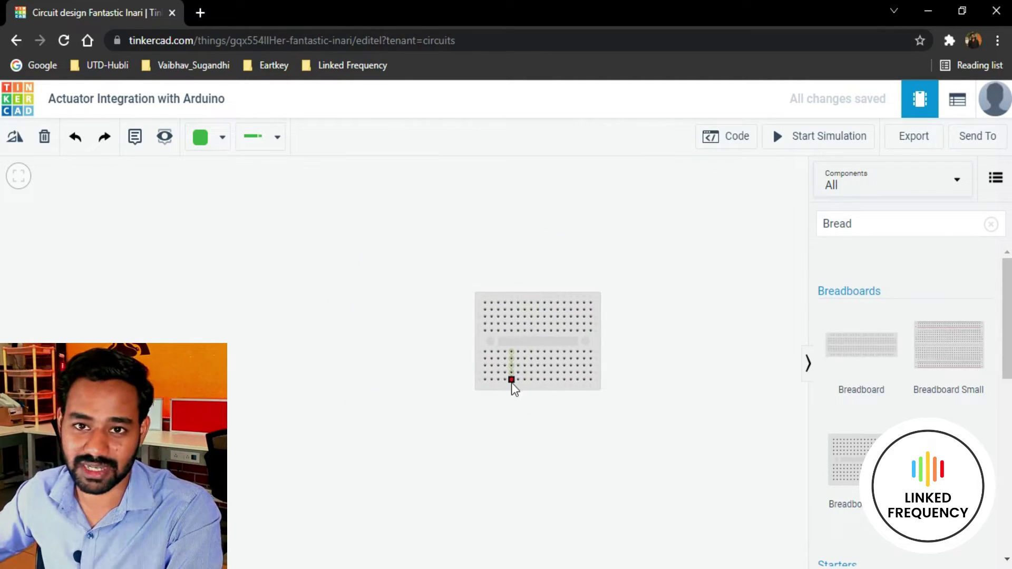
Clear the component search and place an LED RGB on the breadboard with its pins in row J, columns 7 to 10.
double_click(859, 224)
key("BackSpace")
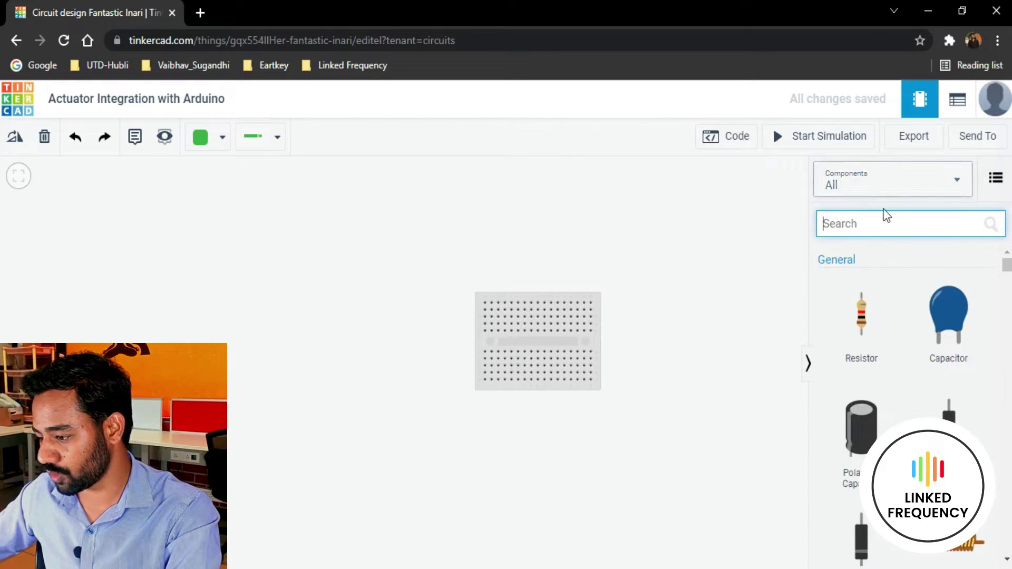
scroll(963, 364, "down", 15)
scroll(969, 402, "up", 7)
scroll(959, 401, "down", 3)
left_click_drag(949, 400, 581, 291)
scroll(536, 300, "up", 5)
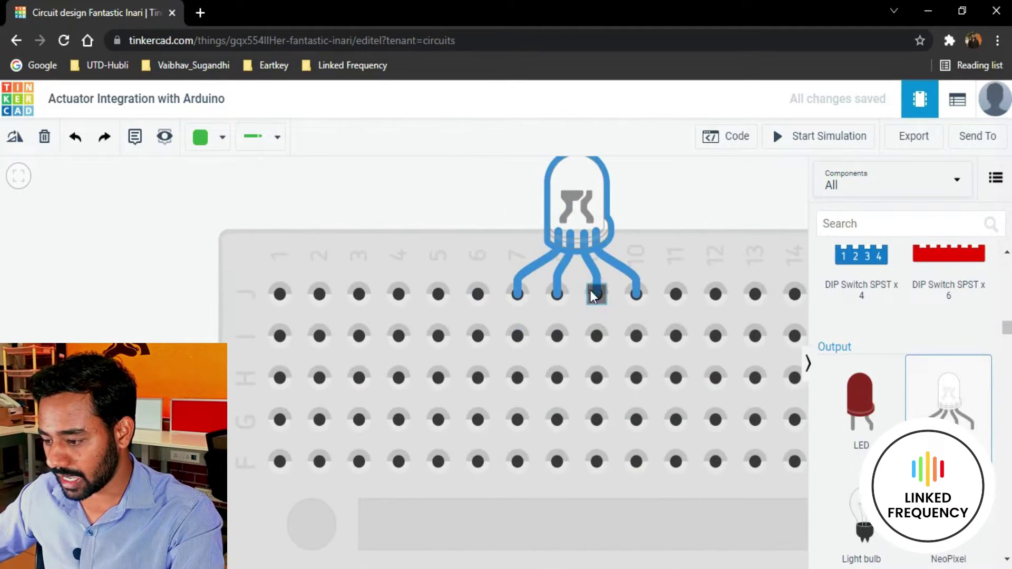
scroll(464, 316, "down", 5)
left_click(392, 235)
scroll(384, 276, "up", 2)
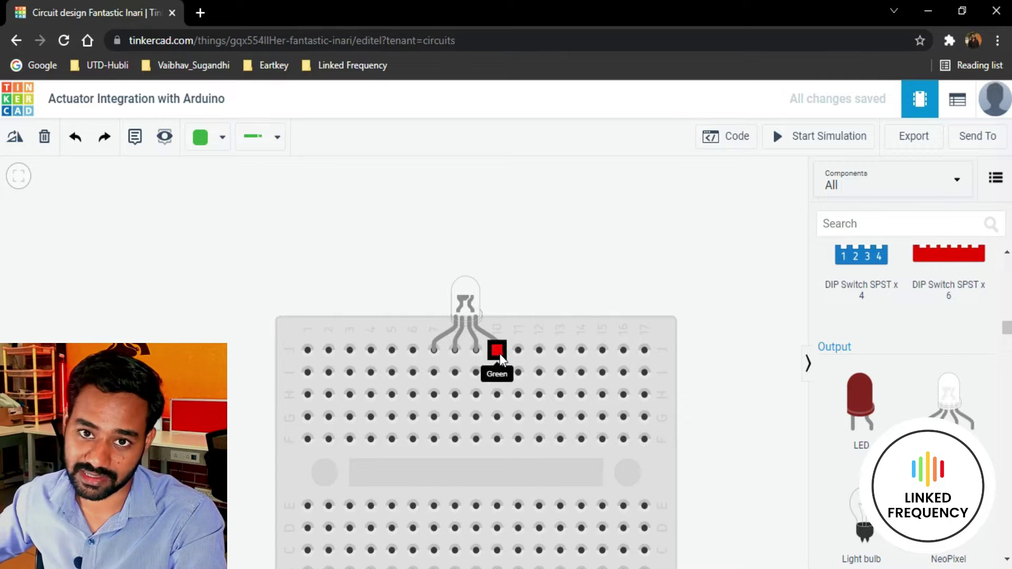
Place a resistor vertically across the breadboard's centre gap in column 7, from row F to row D.
scroll(500, 354, "down", 4)
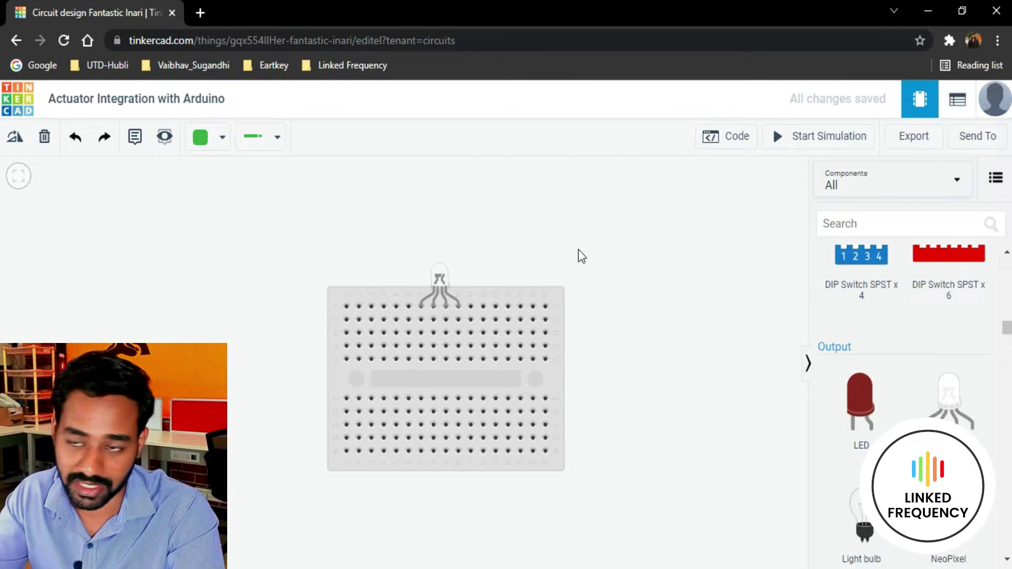
scroll(880, 295, "up", 10)
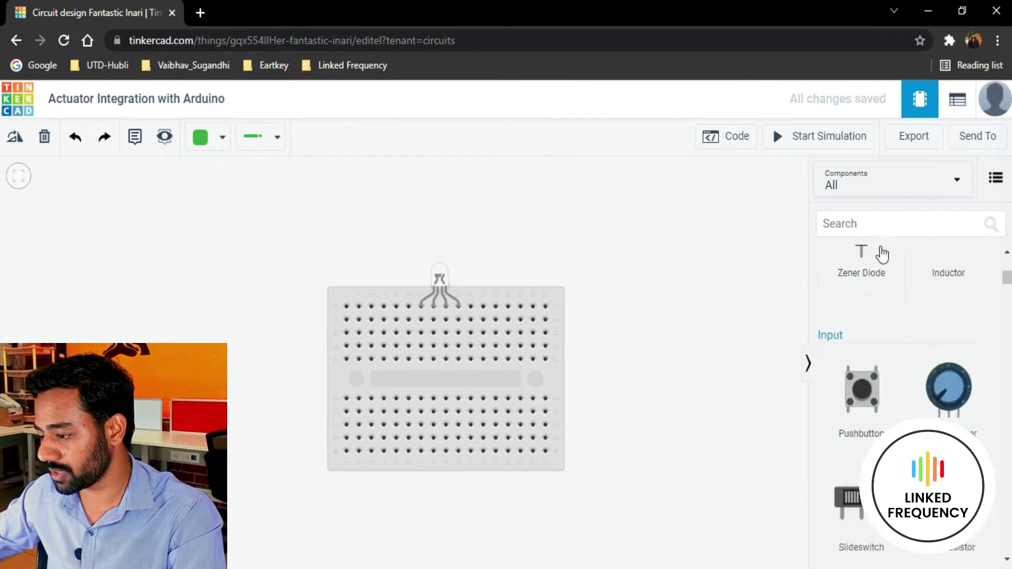
left_click_drag(860, 315, 432, 386)
scroll(403, 394, "up", 4)
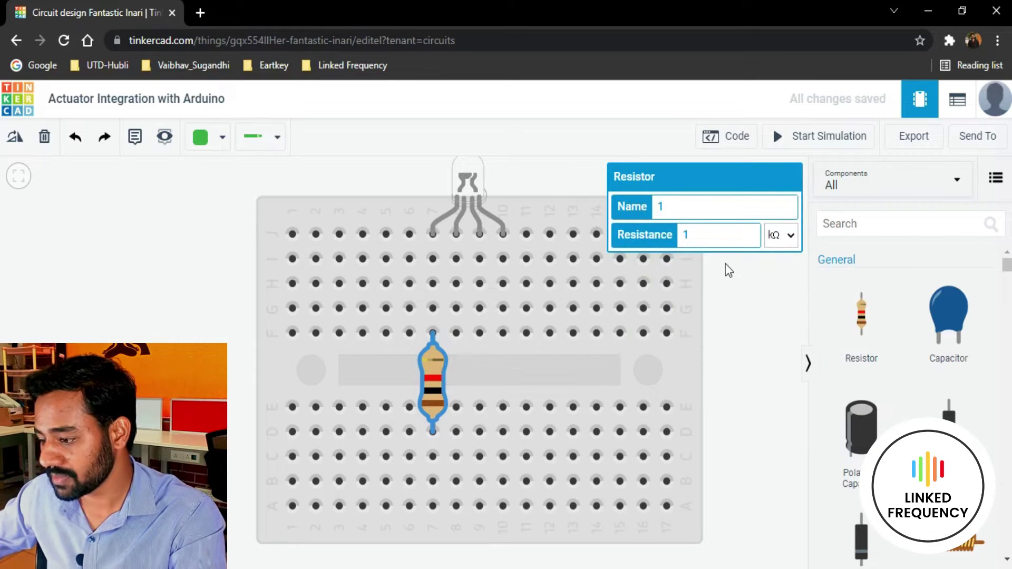
Set the column 7 resistor's resistance to 100 Ω.
left_click(711, 234)
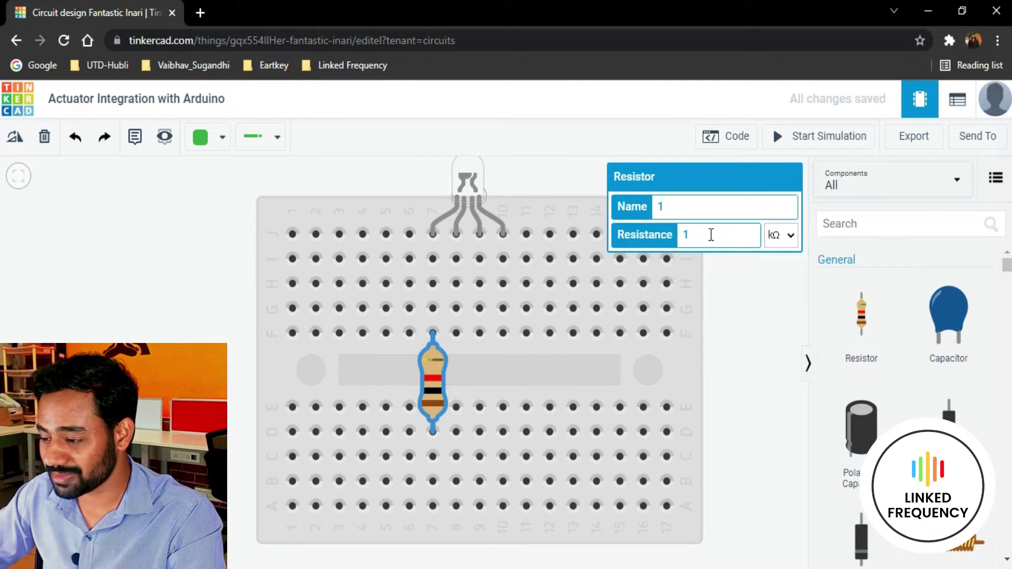
type("00")
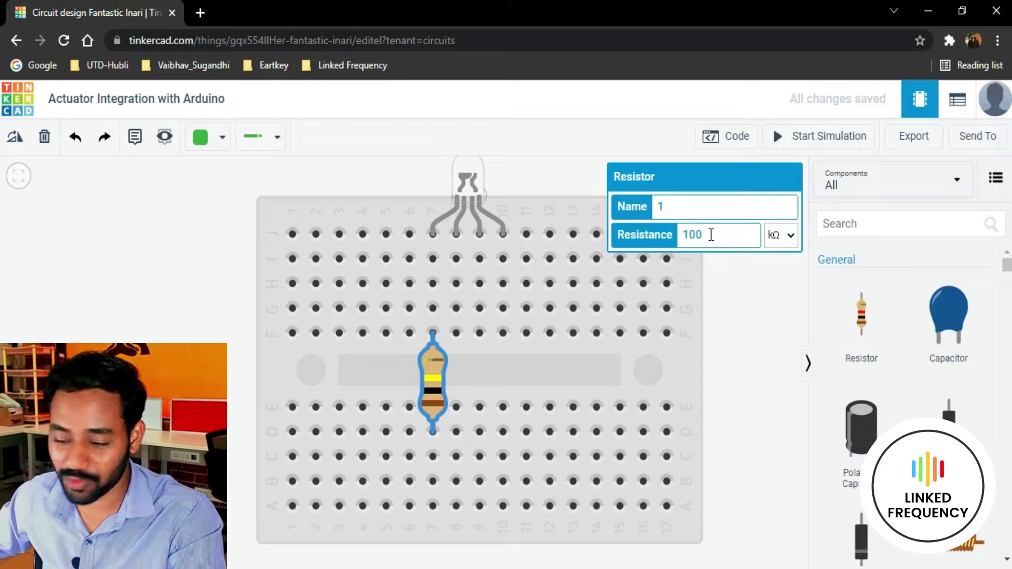
left_click(792, 235)
left_click(783, 311)
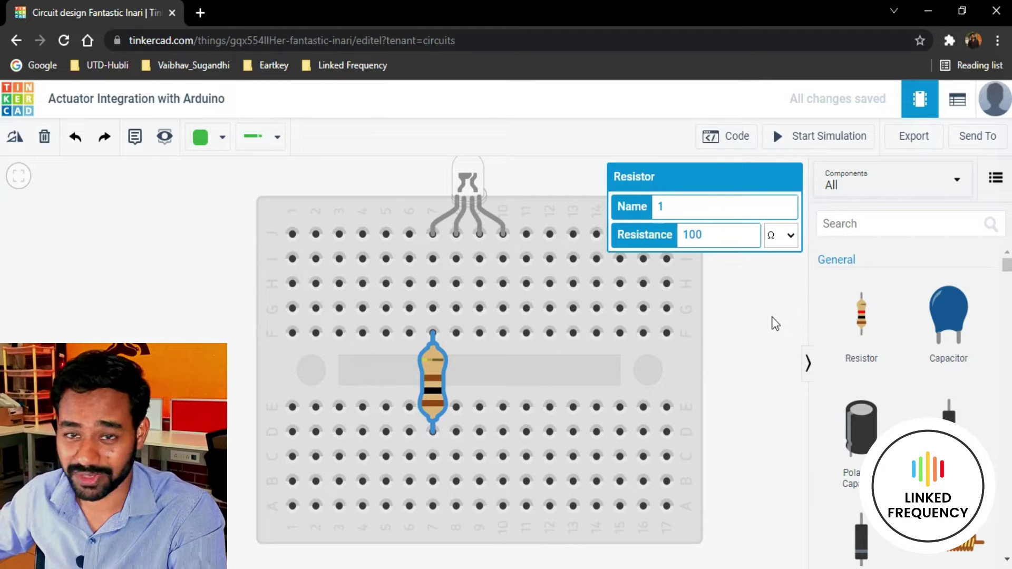
Place two more resistors across the centre gap in columns 9 and 10, from row F to row D.
left_click(760, 293)
left_click_drag(862, 312, 481, 378)
left_click_drag(878, 344, 507, 378)
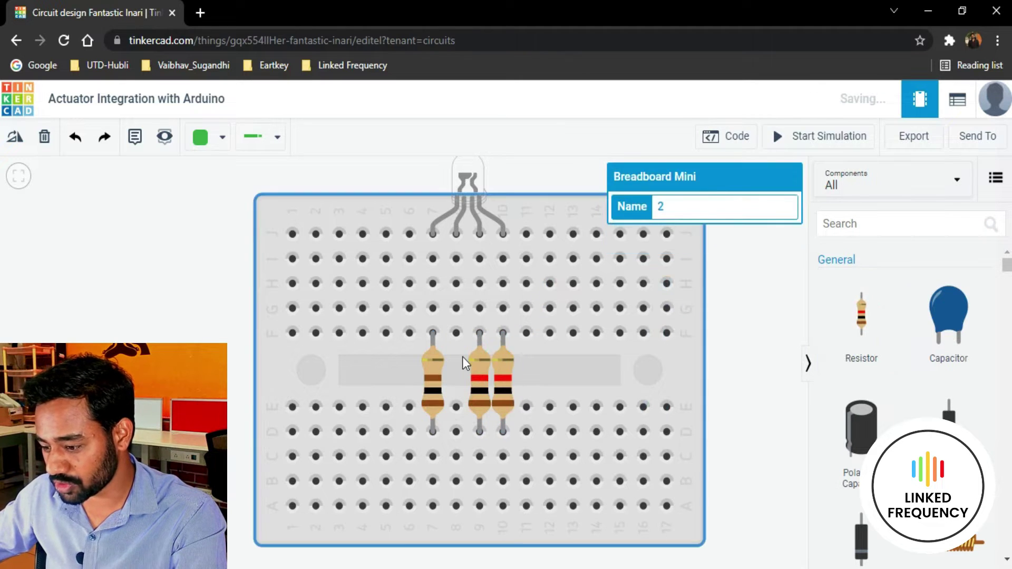
Set the column 9 resistor's resistance to 100 Ω.
left_click(483, 359)
left_click(732, 235)
type("00")
left_click(777, 236)
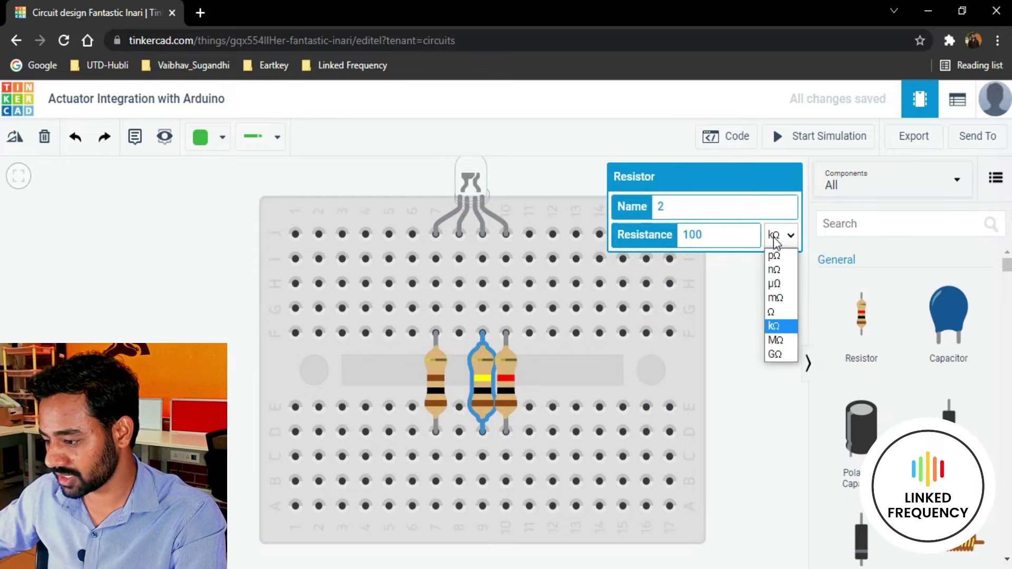
left_click(779, 314)
left_click(754, 321)
Set the column 10 resistor's resistance to 100 Ω.
left_click(520, 376)
left_click(508, 375)
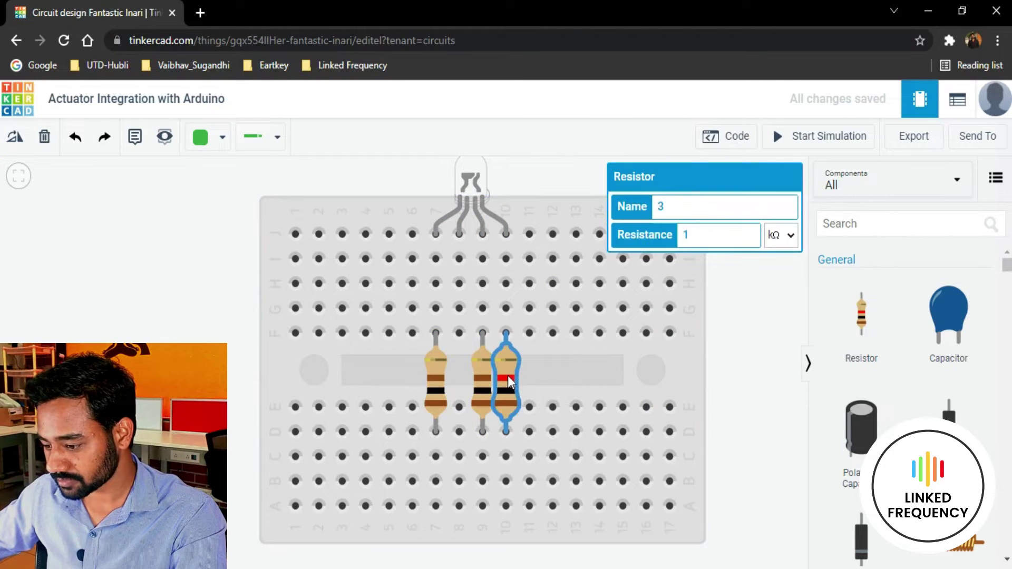
type("00")
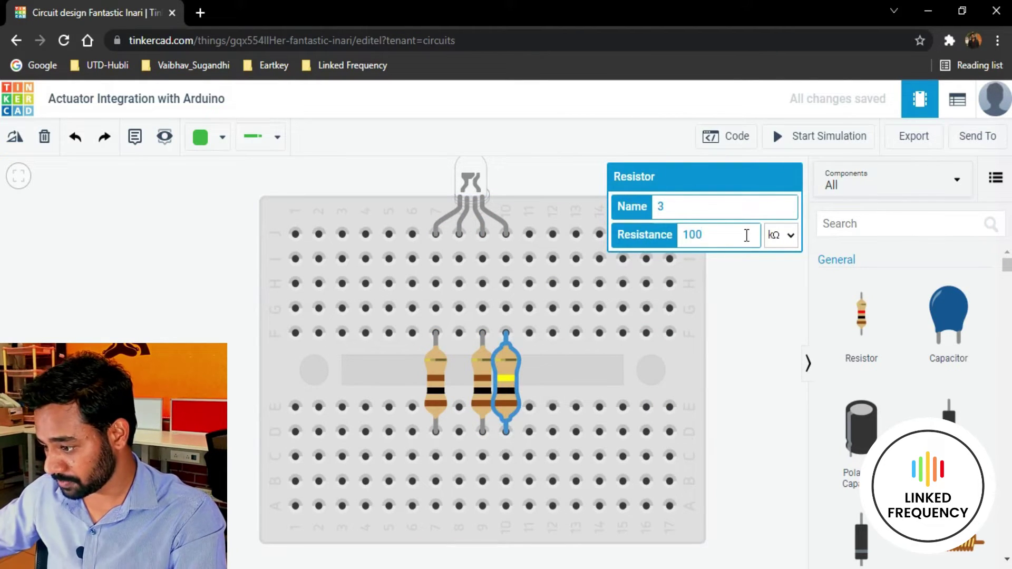
left_click(780, 236)
left_click(779, 313)
left_click(739, 366)
scroll(739, 366, "down", 1)
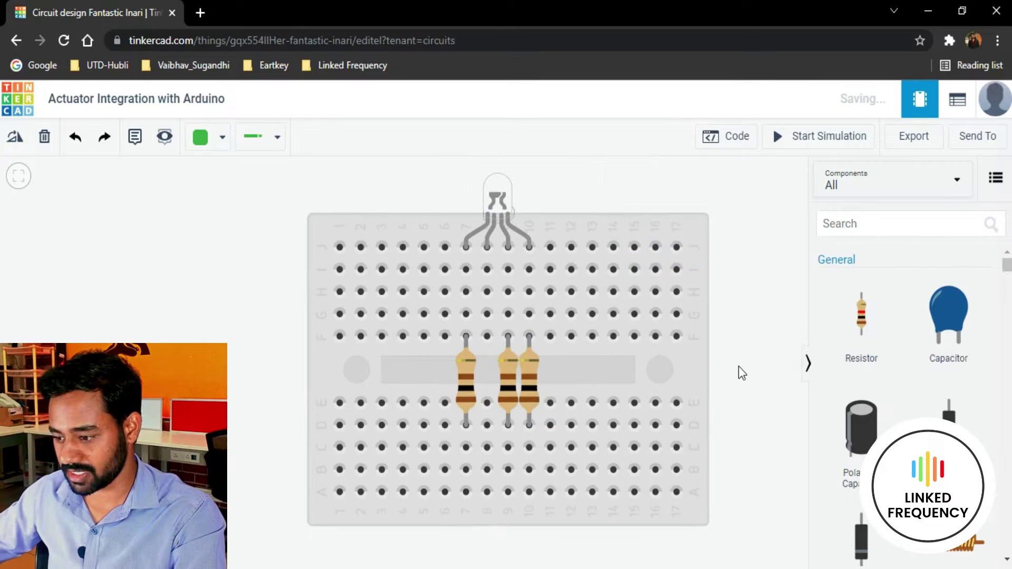
Search the components for "Arduino" and place an Arduino Uno R3 just below the breadboard.
scroll(531, 318, "up", 4)
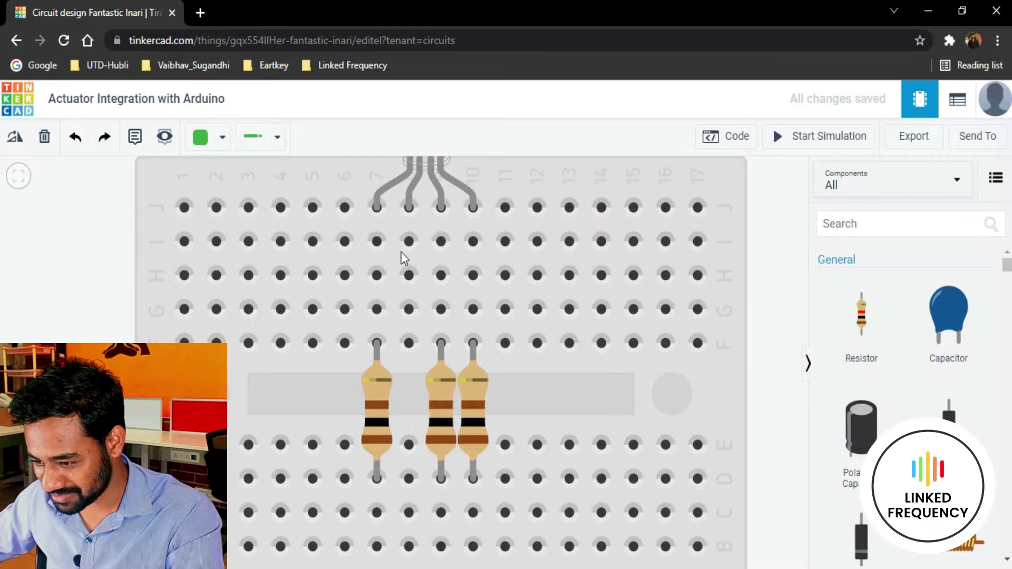
scroll(373, 267, "down", 2)
scroll(398, 339, "down", 2)
left_click_drag(607, 406, 739, 346)
left_click_drag(742, 306, 755, 334)
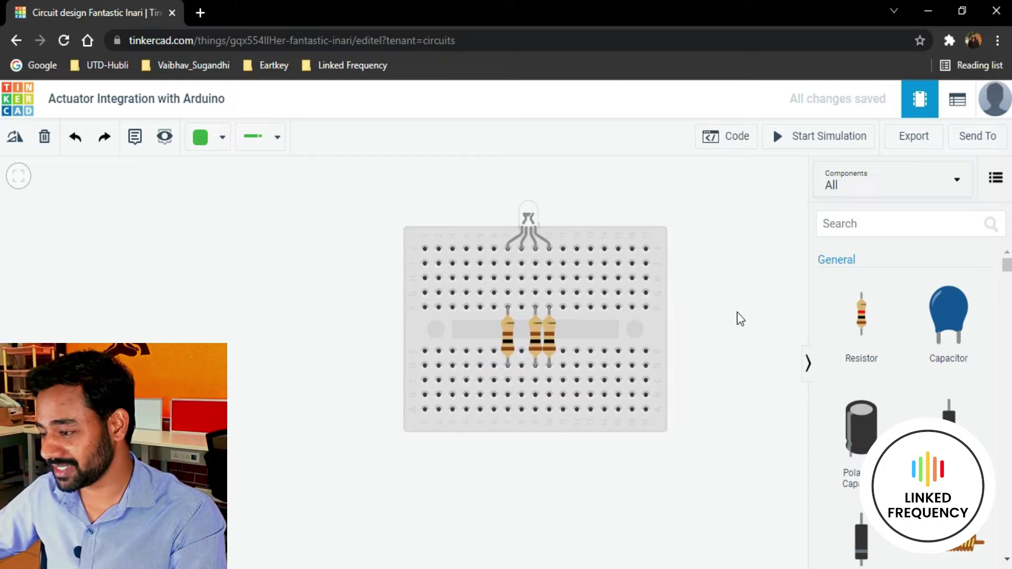
left_click(871, 217)
type("Ard")
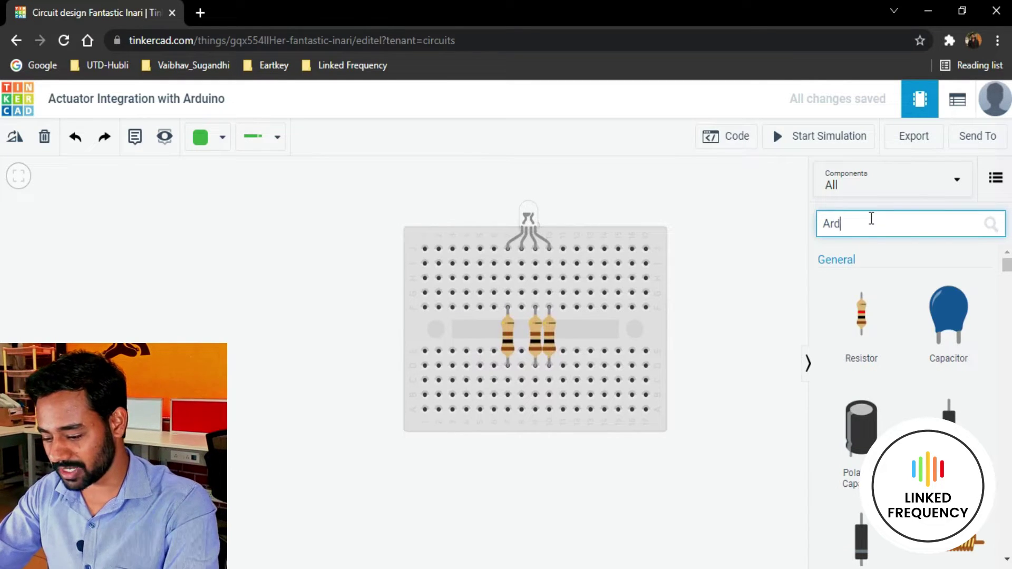
type("uino")
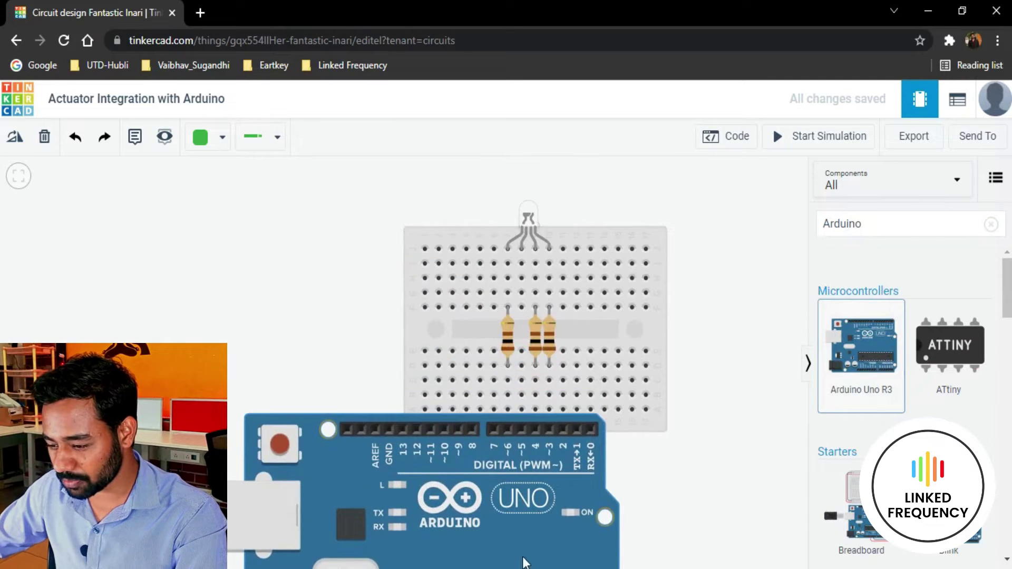
scroll(347, 466, "down", 3)
left_click_drag(417, 534, 444, 541)
left_click_drag(591, 445, 613, 305)
scroll(580, 341, "up", 3)
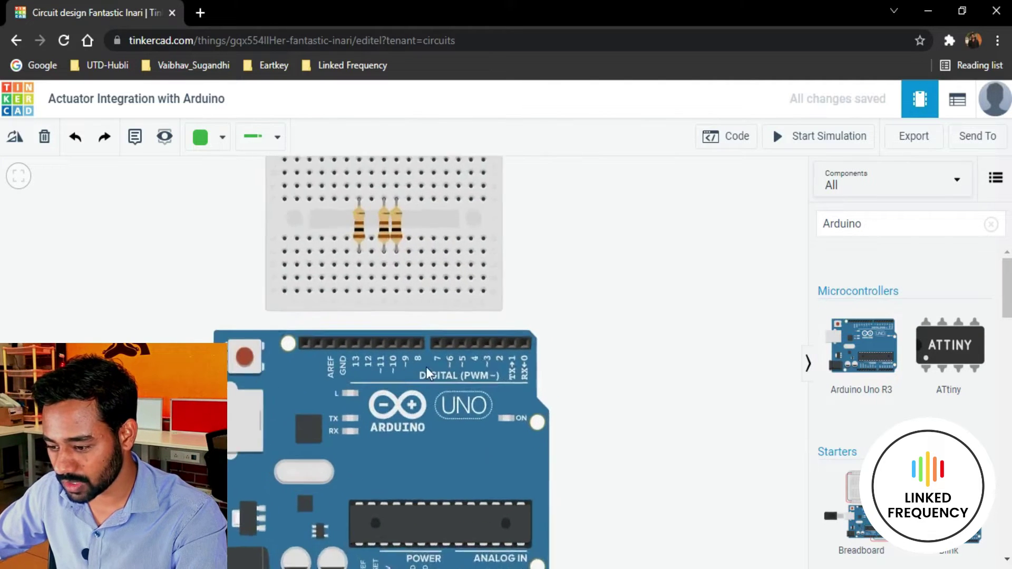
Wire breadboard hole A7, in the first resistor's column, to digital pin 13 on the Arduino.
left_click(332, 399)
scroll(332, 399, "down", 2)
left_click_drag(623, 348, 648, 343)
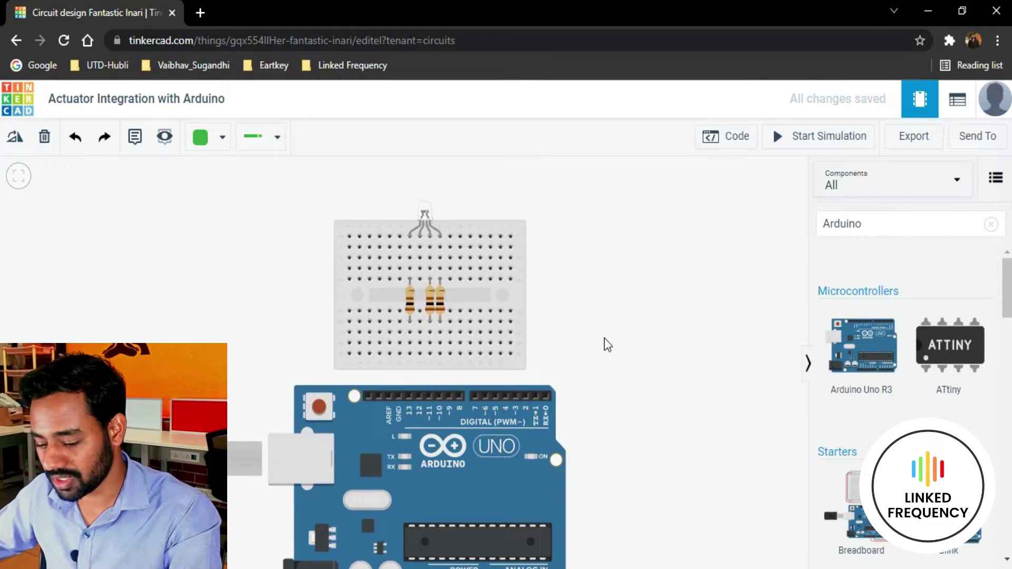
scroll(391, 331, "up", 2)
scroll(408, 393, "up", 2)
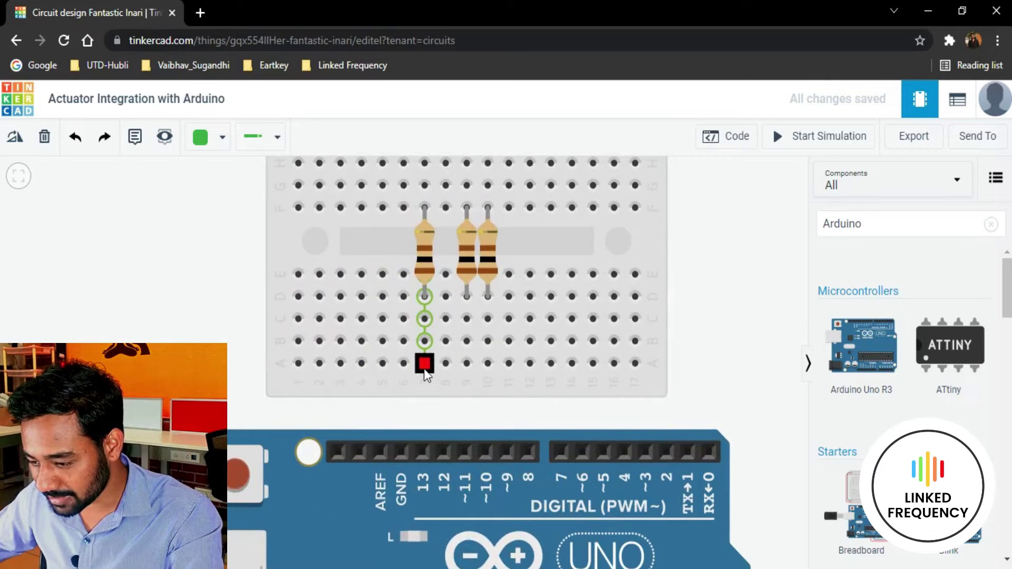
scroll(421, 202, "down", 3)
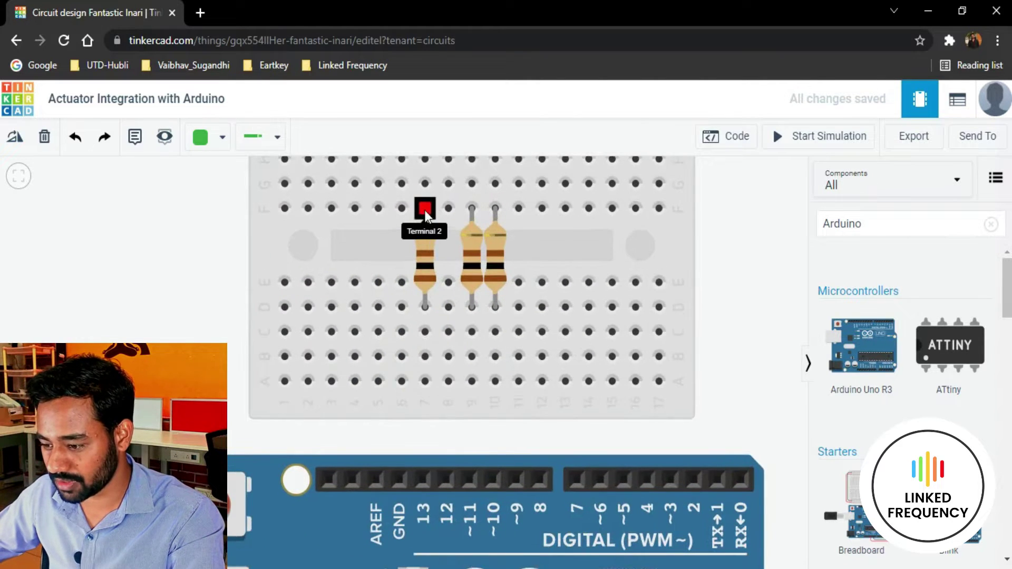
left_click_drag(220, 233, 199, 346)
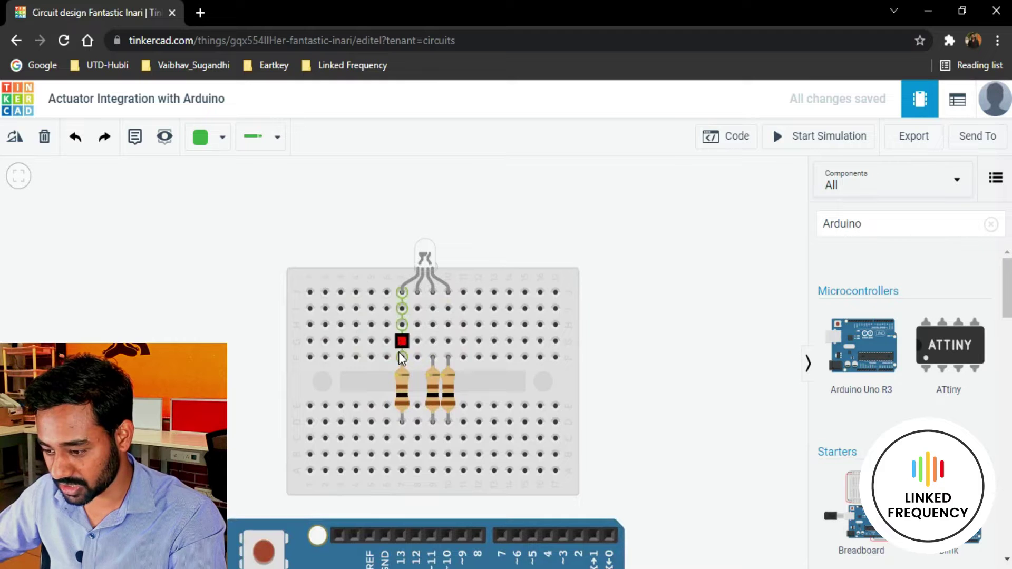
left_click_drag(362, 481, 393, 381)
left_click(433, 371)
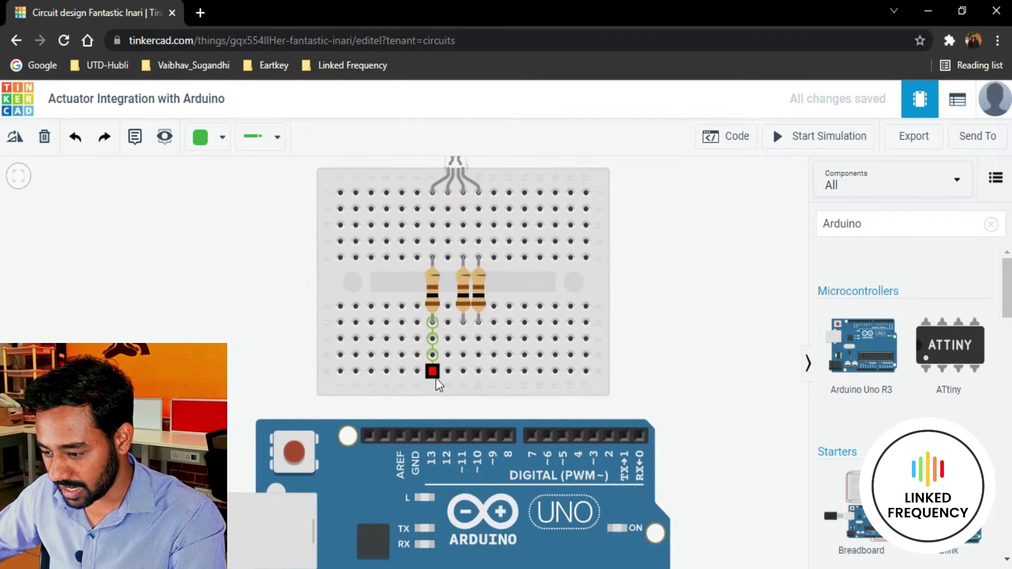
left_click(430, 434)
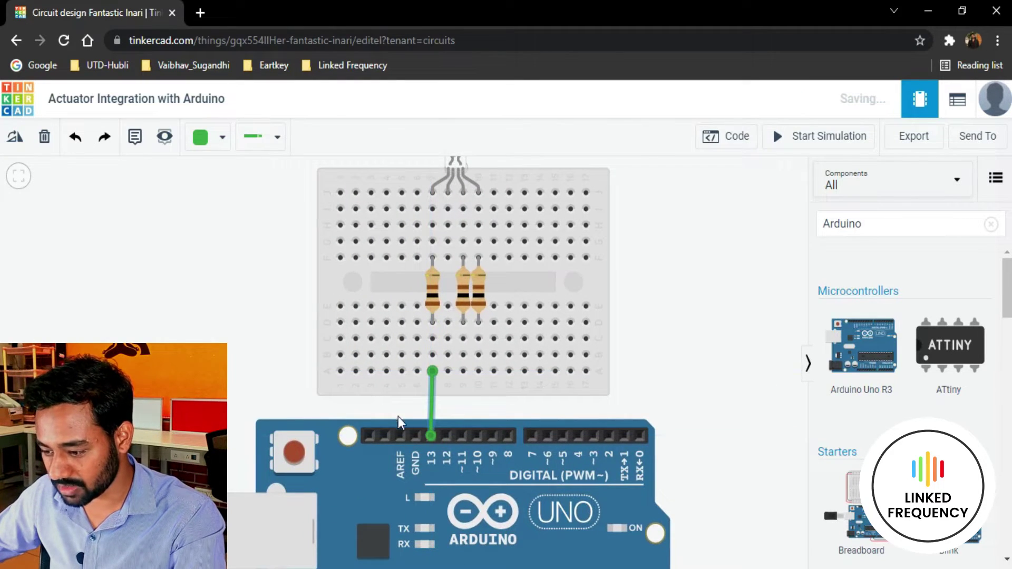
Shift the Arduino slightly so pin 13 lines up vertically with breadboard column 7 and the wire runs straight.
scroll(289, 419, "up", 2)
left_click(293, 450)
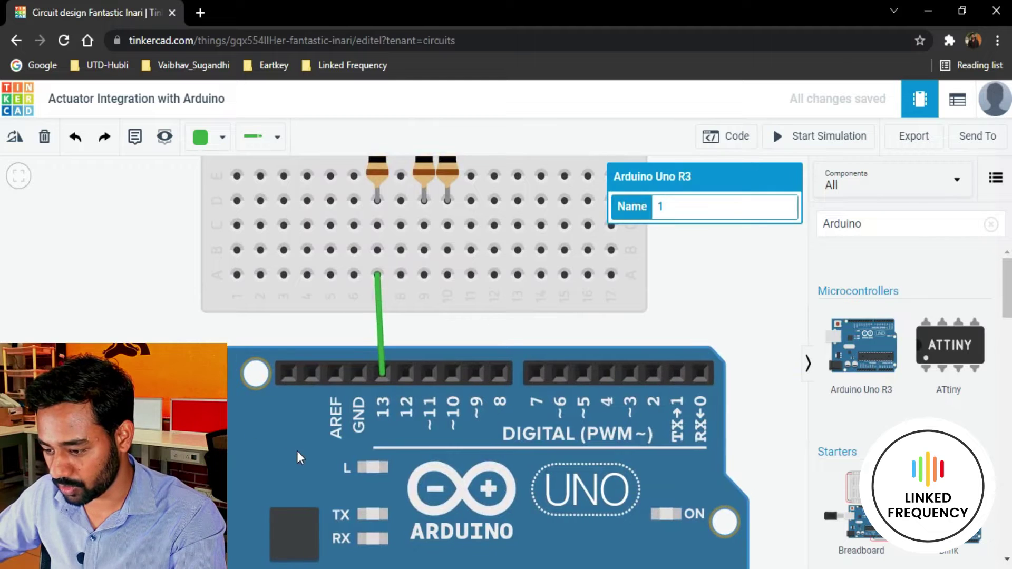
left_click_drag(297, 457, 291, 457)
left_click_drag(410, 419, 409, 414)
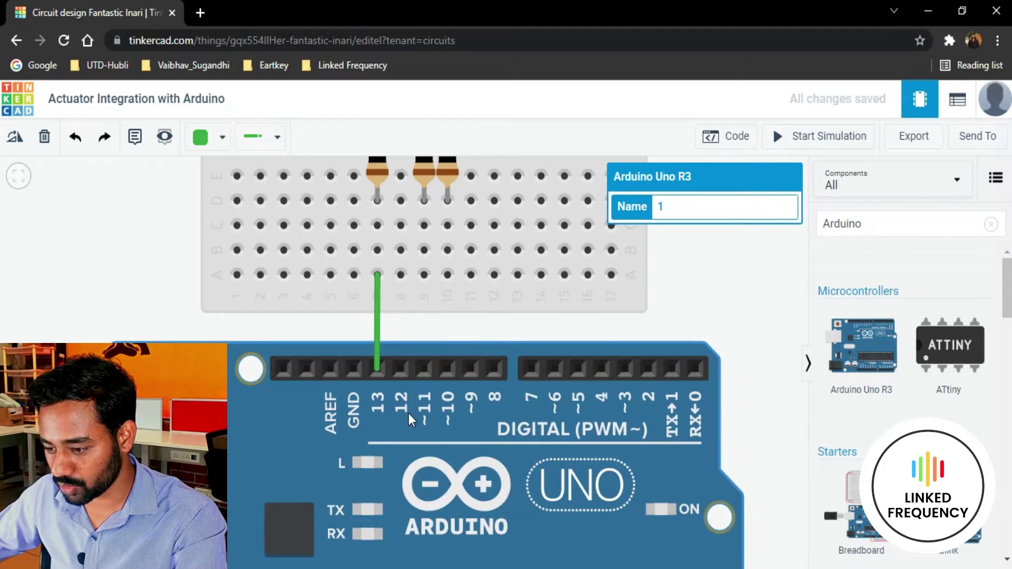
Change the colour of the pin 13 wire to red.
left_click(378, 324)
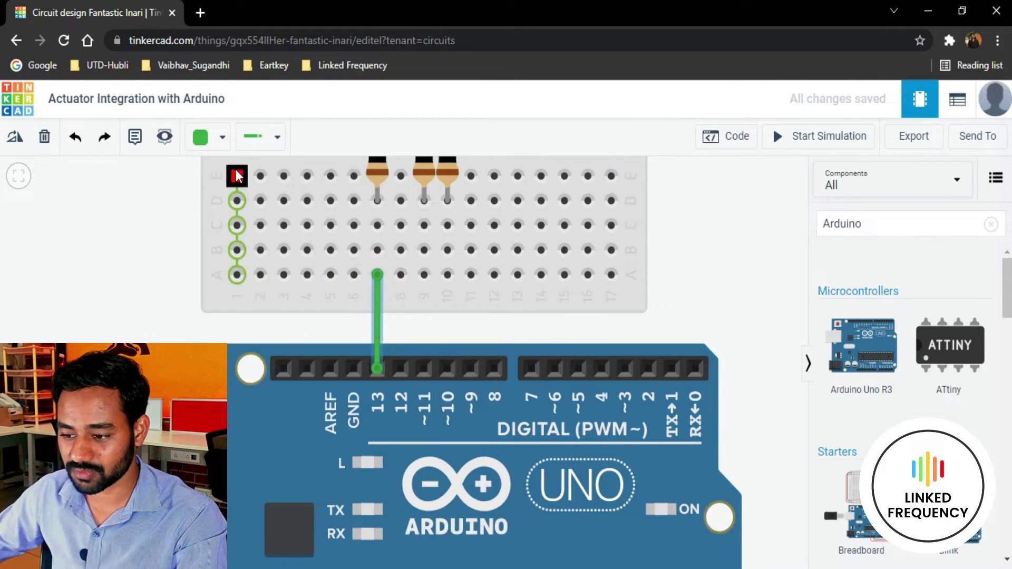
left_click(211, 138)
left_click(216, 216)
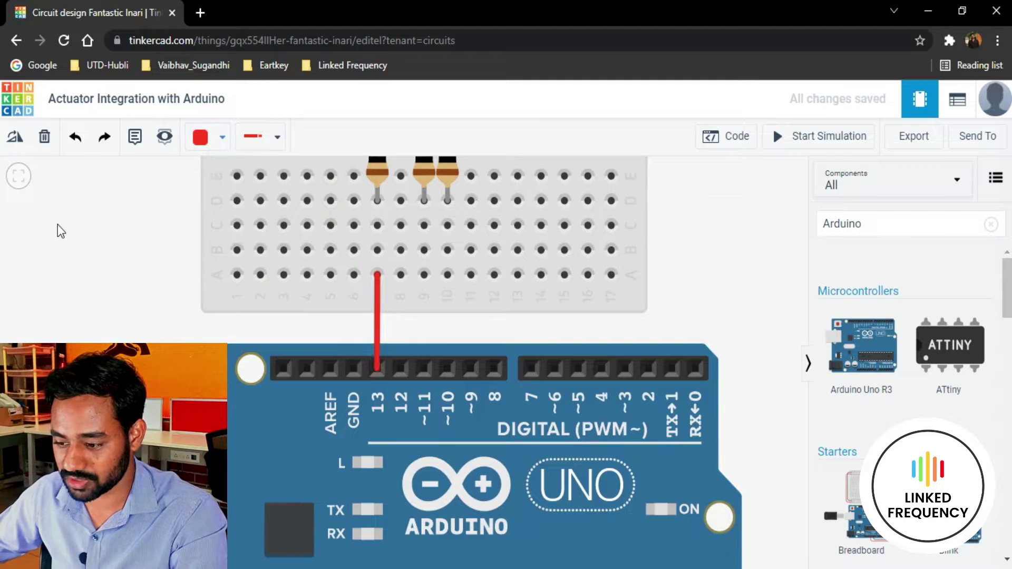
Bridge the breadboard's centre gap in column 8 with a wire from row F to row E and colour it black.
scroll(57, 229, "down", 3)
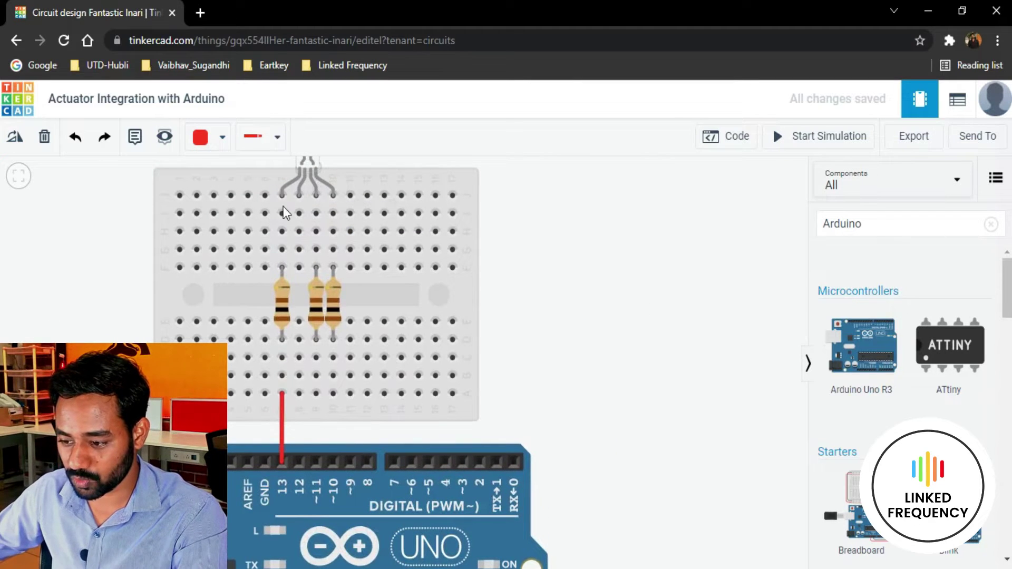
left_click(298, 268)
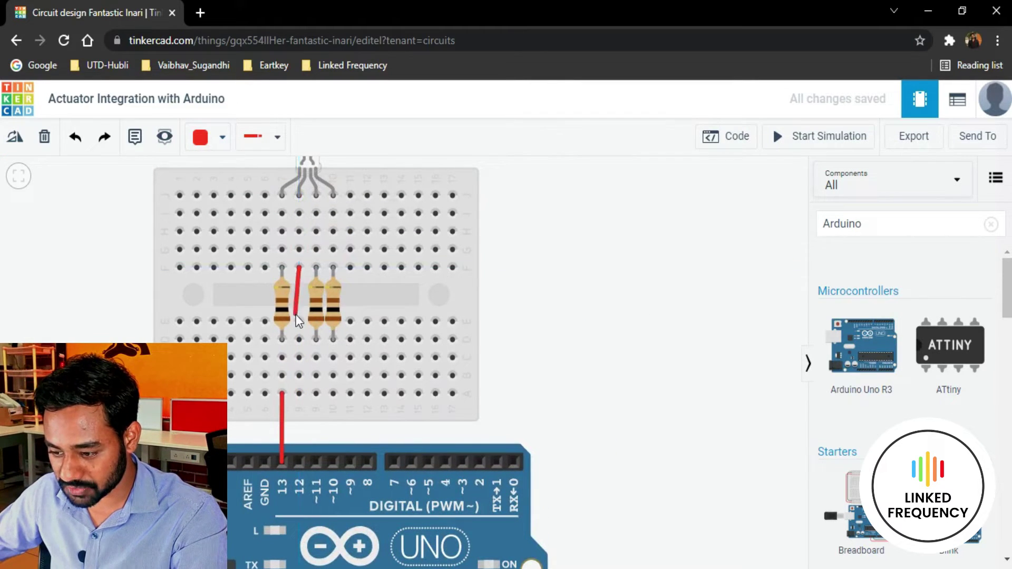
left_click(298, 322)
left_click(222, 138)
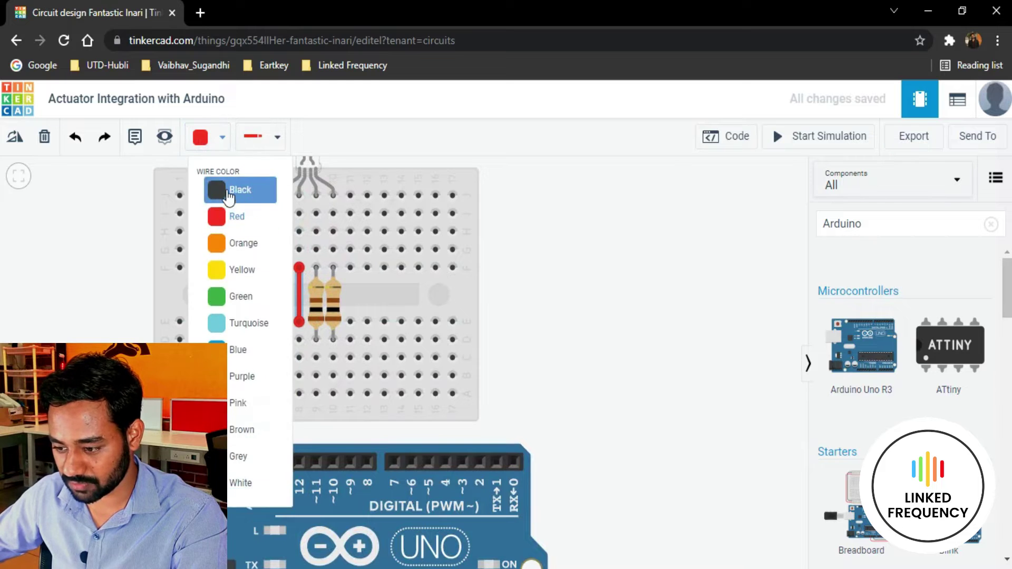
left_click(235, 189)
Connect hole A8 to the Arduino's GND pin beside pin 13 with a black wire, and adjust its bends into an S-curve.
left_click_drag(315, 432, 332, 358)
left_click(315, 321)
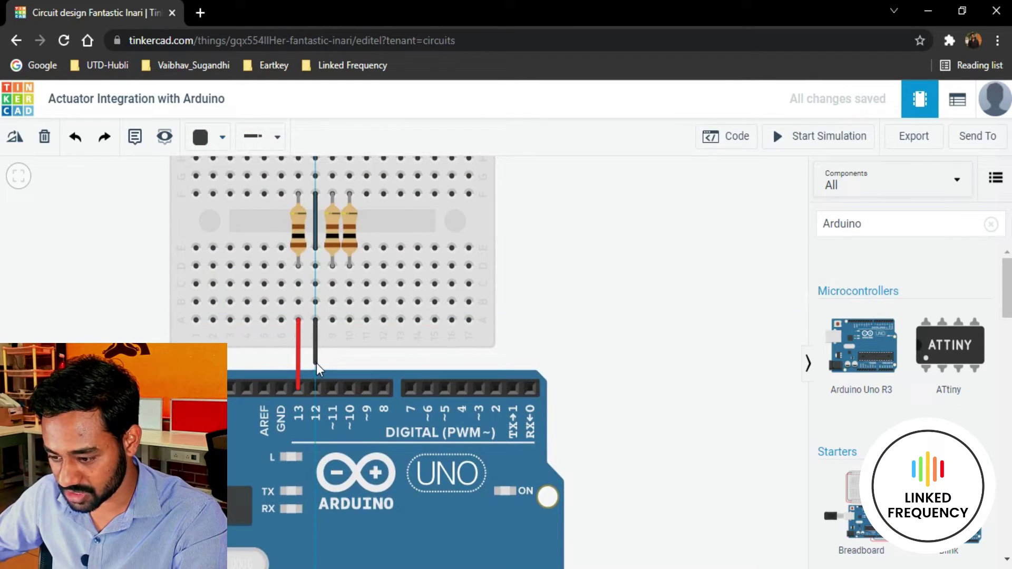
left_click(283, 362)
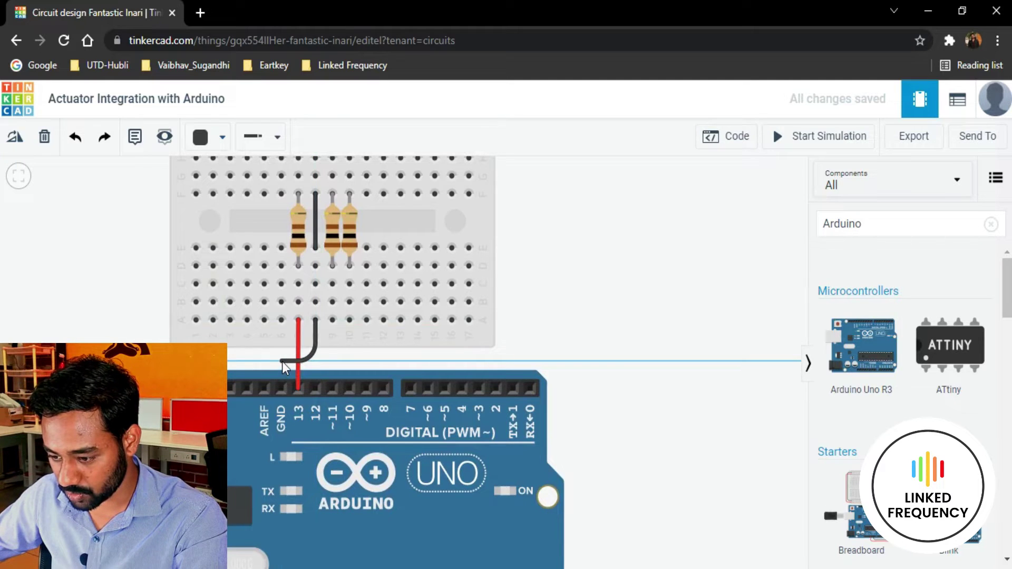
left_click(282, 385)
scroll(281, 374, "up", 3)
left_click_drag(284, 359, 339, 358)
scroll(339, 359, "down", 3)
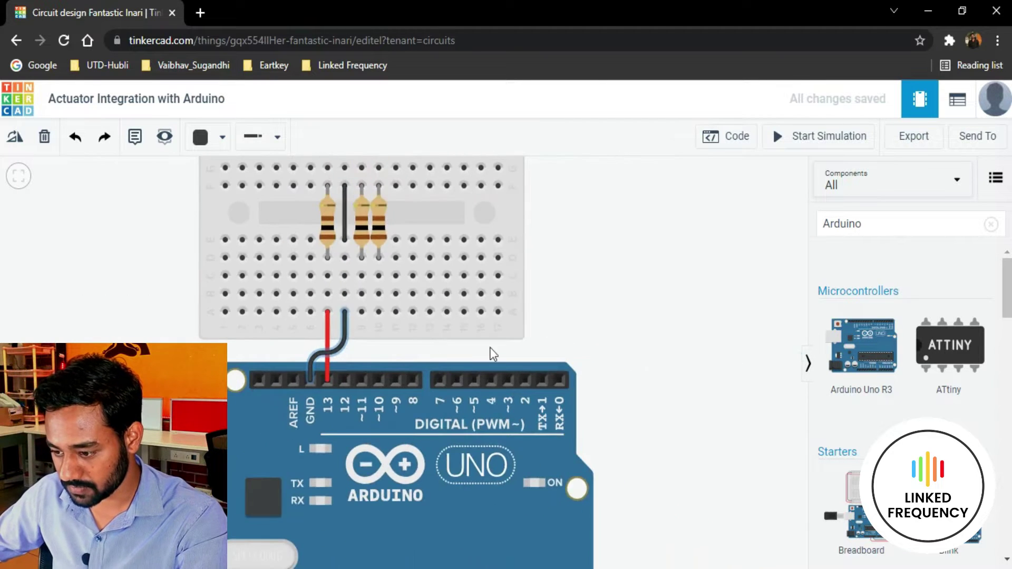
Set the wire colour to blue and connect Arduino pin 12 to hole A9 with one bend in the wire.
left_click_drag(555, 323, 469, 306)
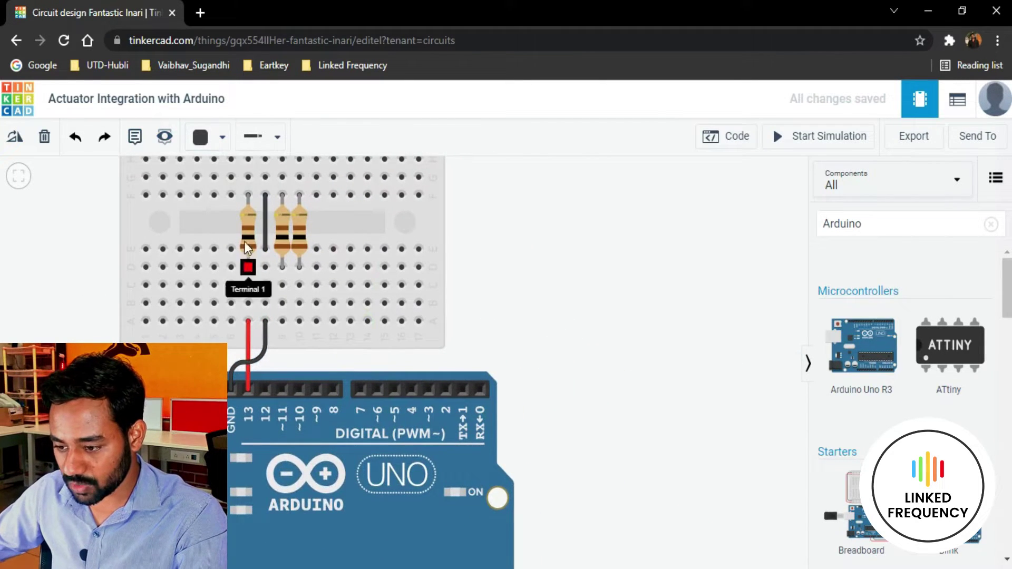
scroll(564, 310, "down", 2)
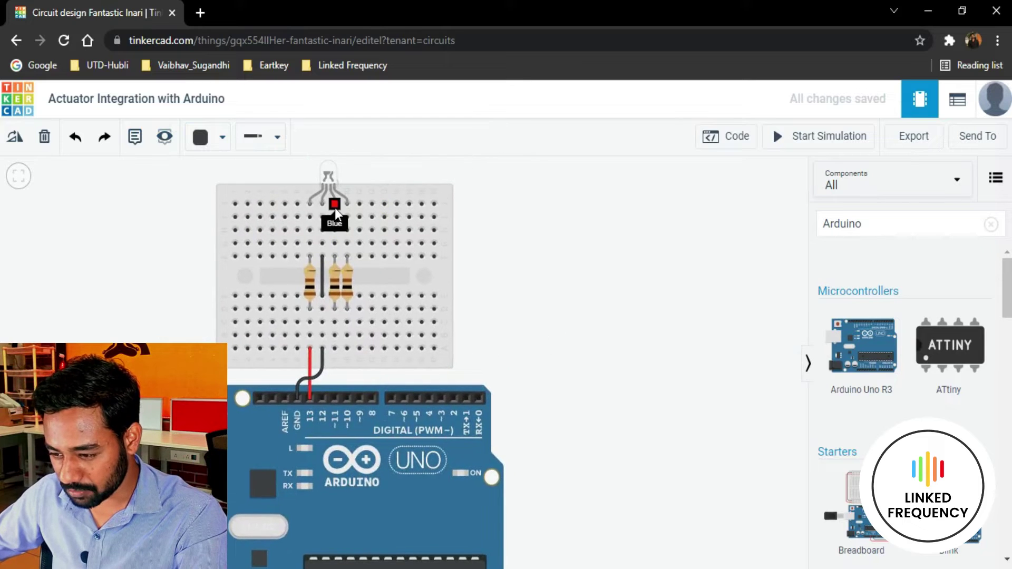
left_click_drag(545, 330, 560, 281)
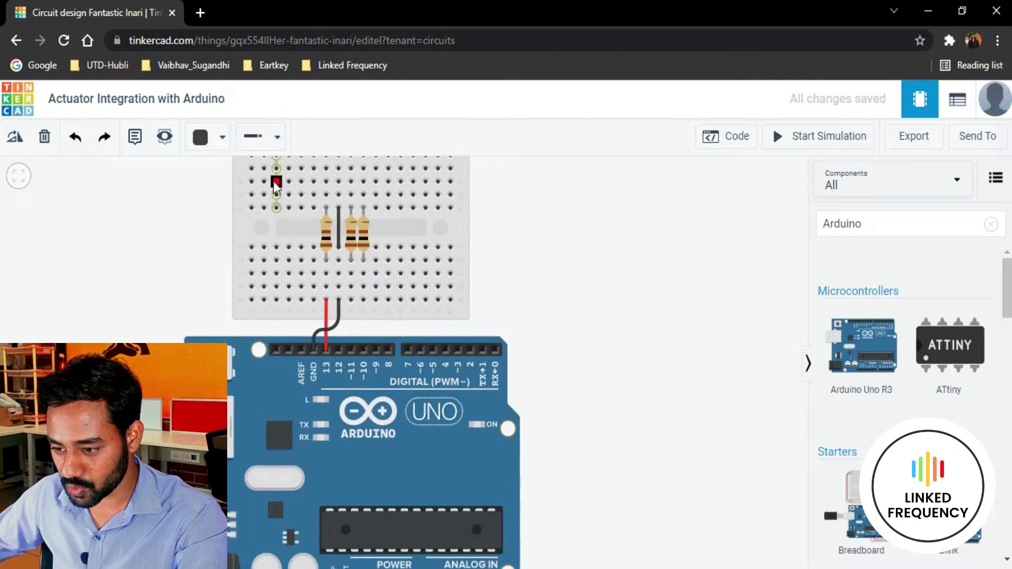
left_click(206, 137)
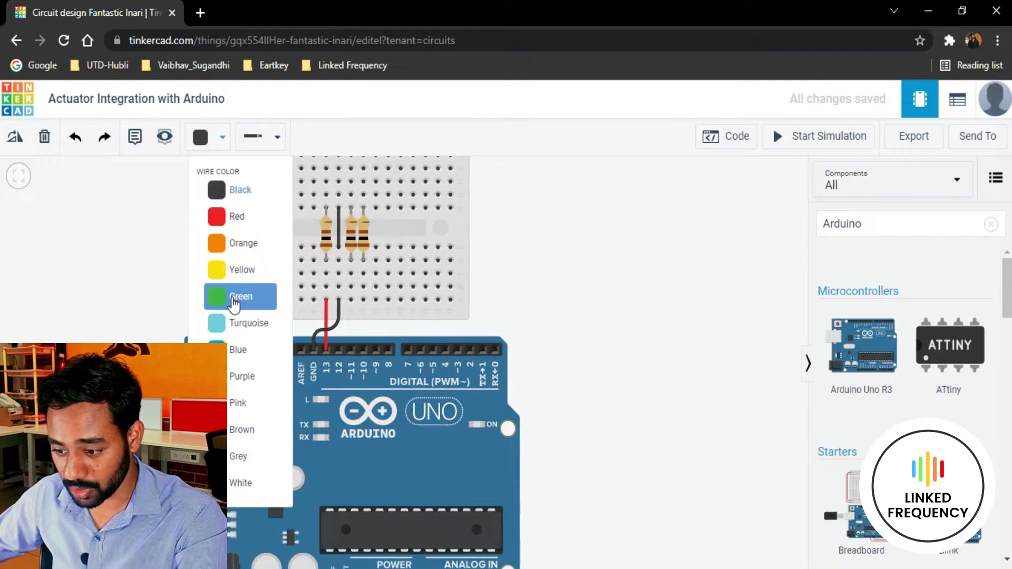
left_click(238, 352)
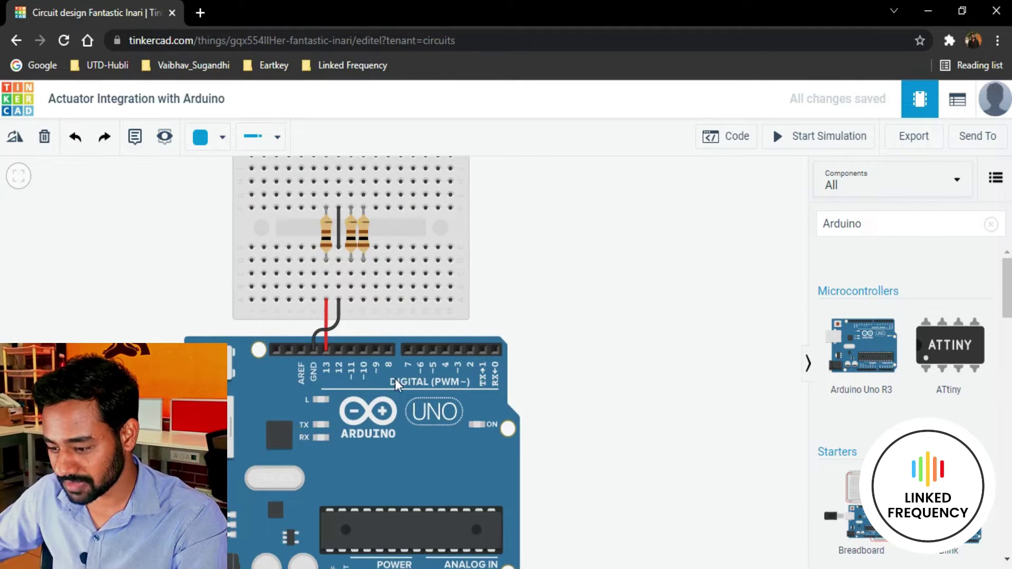
scroll(338, 350, "up", 2)
left_click(337, 350)
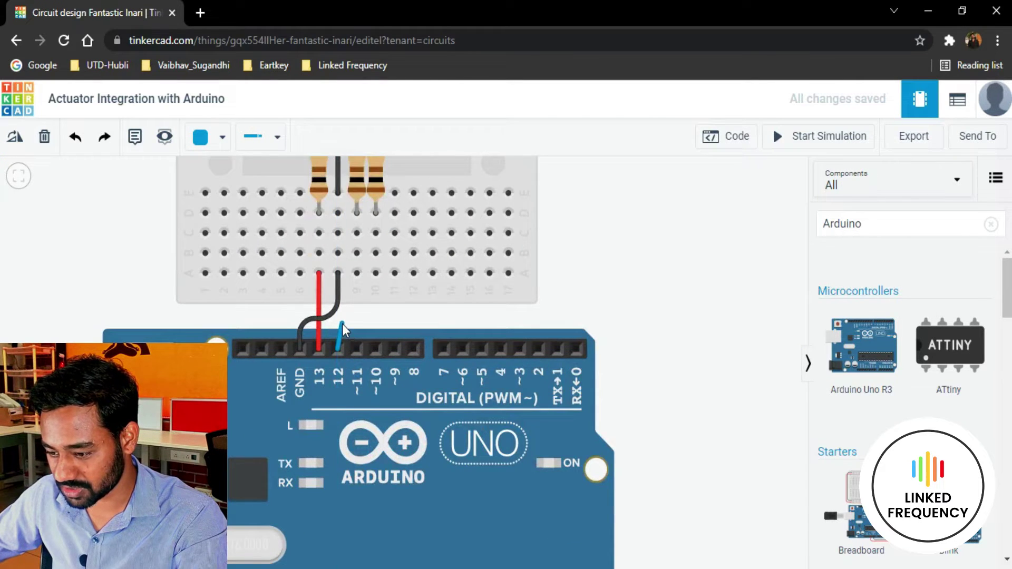
left_click(337, 325)
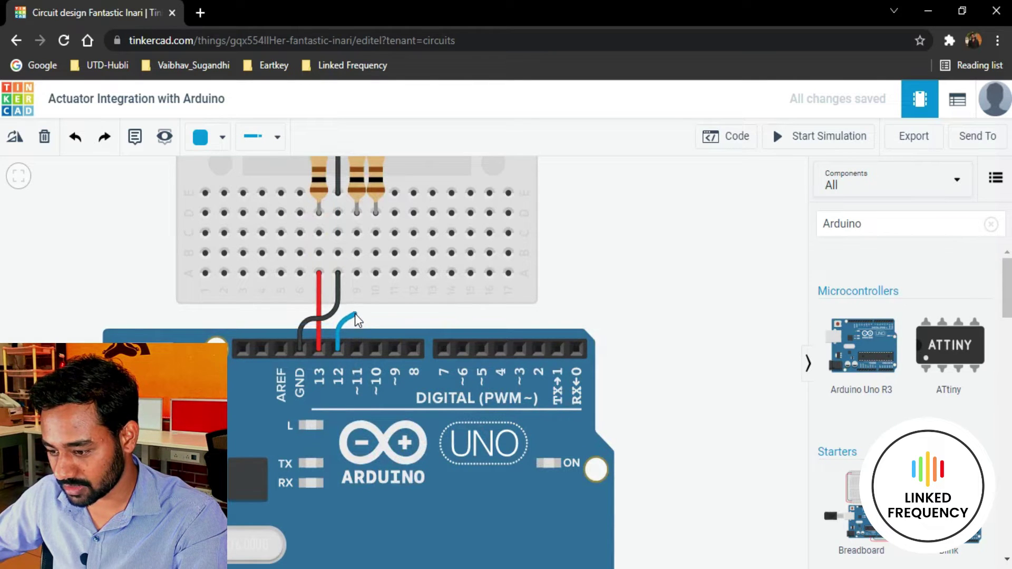
left_click(359, 273)
Reshape the blue wire with a second bend point so it meets both pin 12 and hole A9 vertically.
scroll(359, 322, "up", 2)
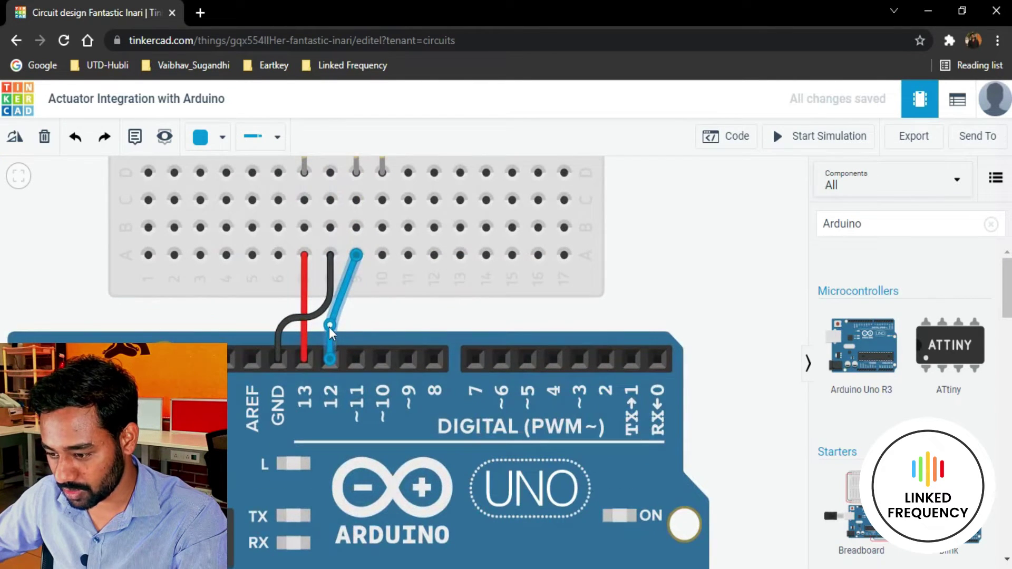
left_click_drag(351, 307, 355, 304)
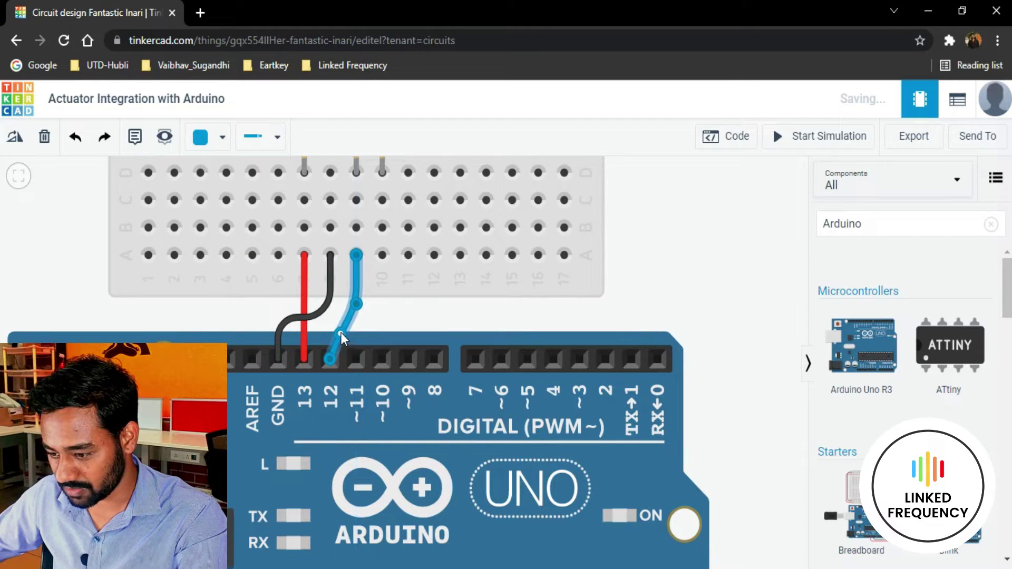
left_click_drag(341, 333, 333, 325)
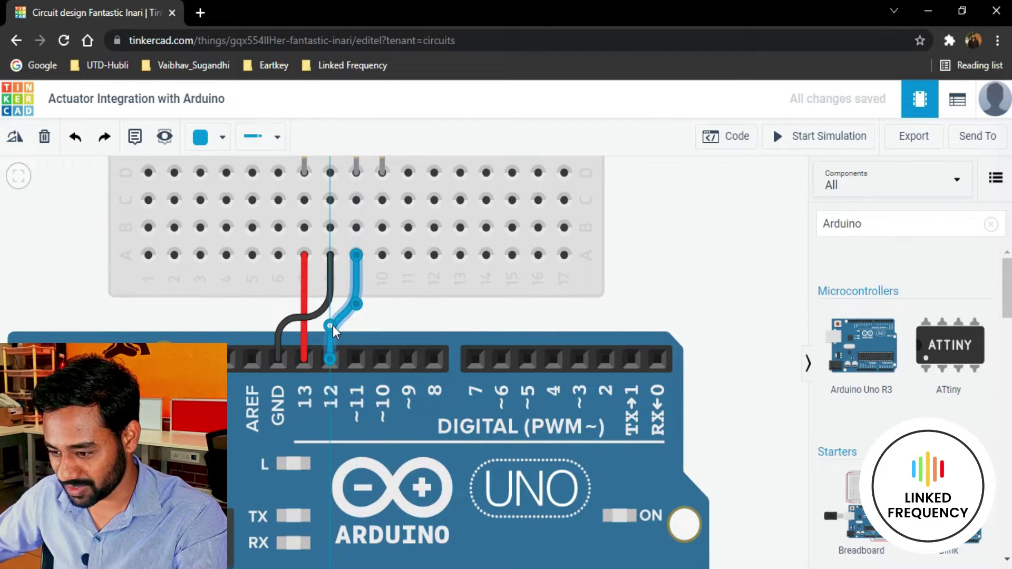
scroll(308, 353, "down", 2)
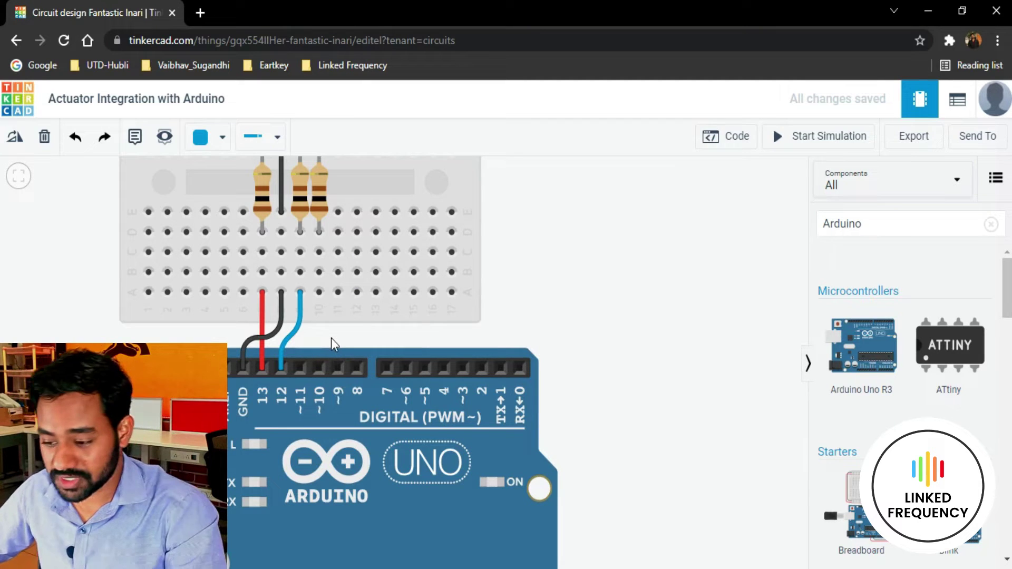
Set the wire colour to green, connect Arduino pin 11 to hole A10, and shape the wire's bends to match the blue wire.
left_click(204, 139)
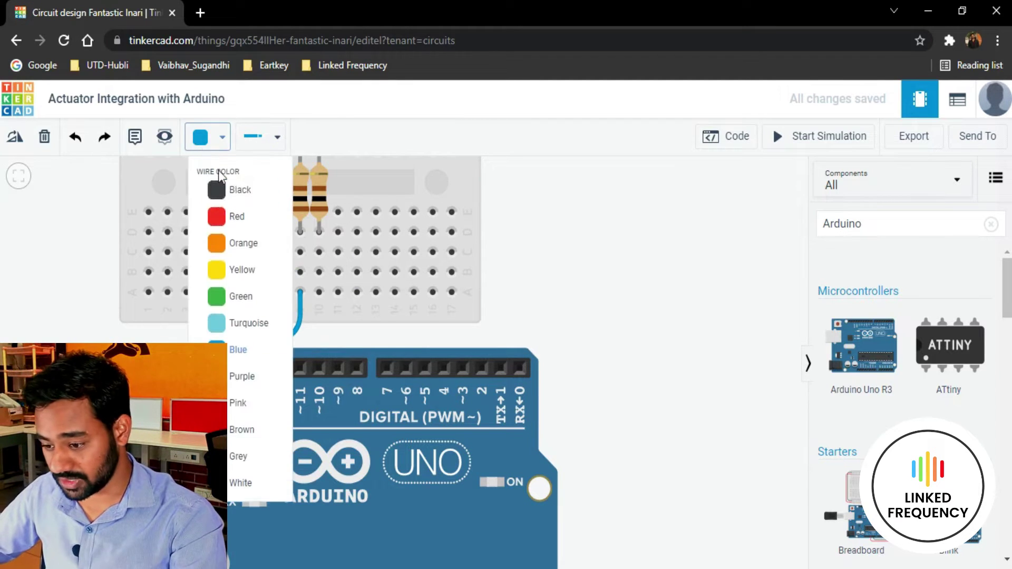
left_click(227, 296)
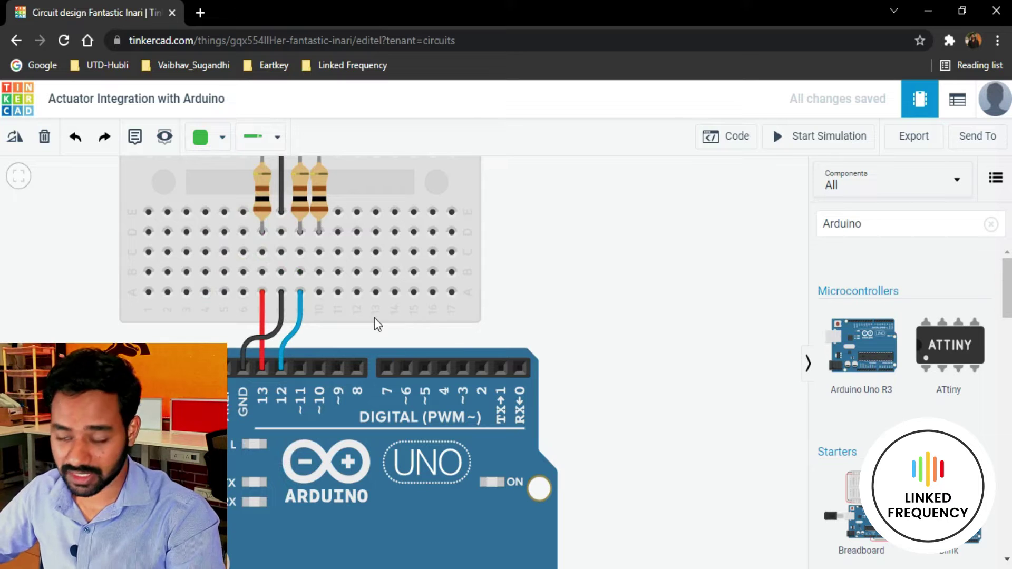
left_click(300, 367)
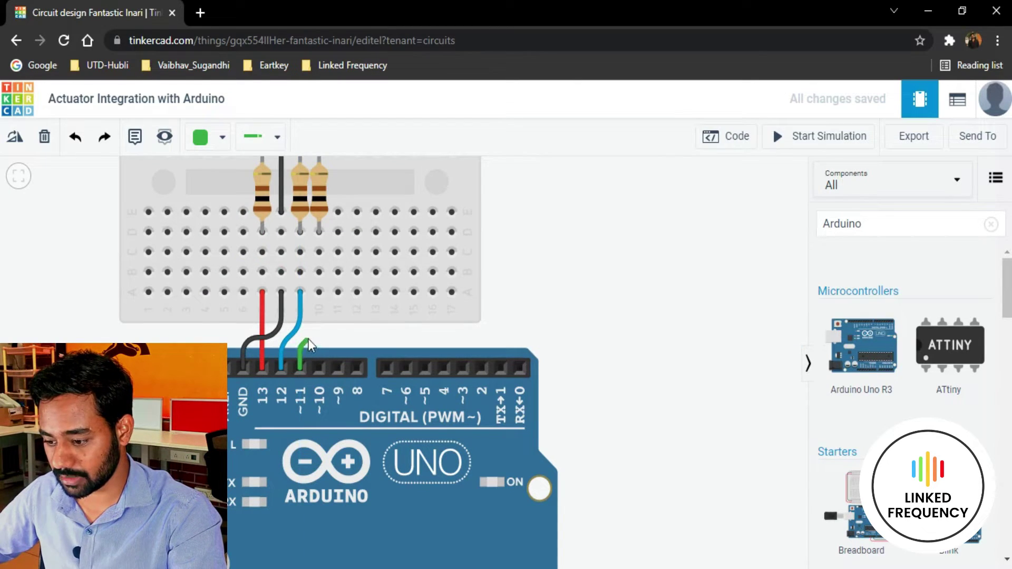
left_click(318, 325)
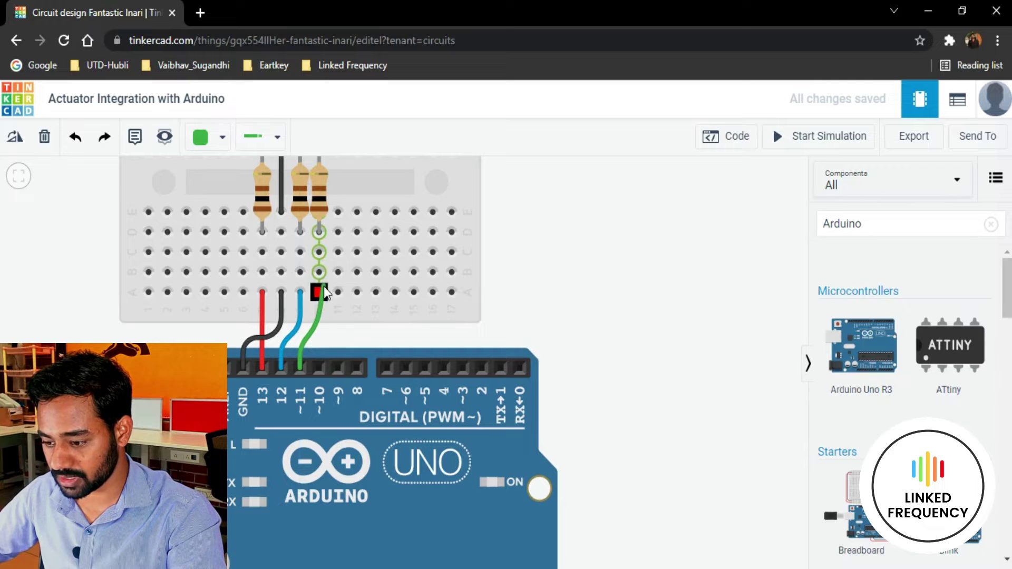
left_click(318, 290)
scroll(313, 327, "up", 1)
scroll(312, 330, "up", 1)
left_click_drag(323, 322, 295, 359)
Examine the completed wiring between the RGB LED, the resistors on the breadboard and the Arduino's GND, 13, 12 and 11 pins.
key("f")
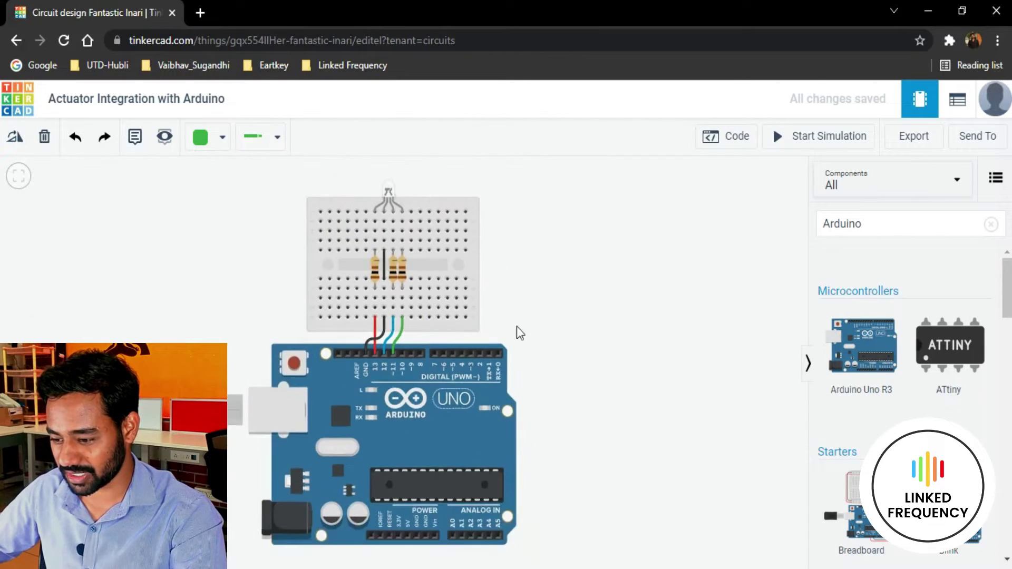
scroll(309, 331, "up", 5)
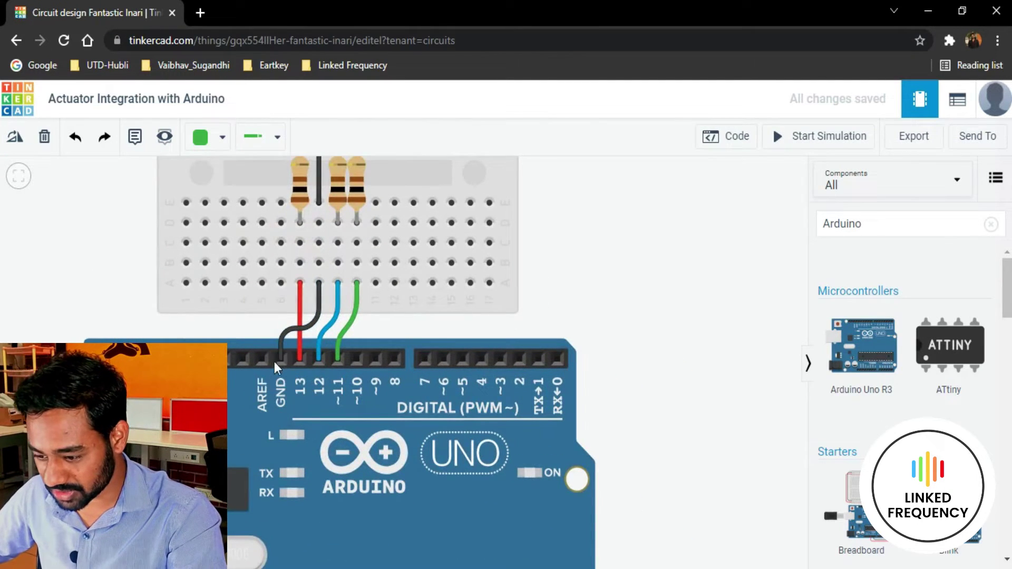
scroll(356, 316, "down", 2)
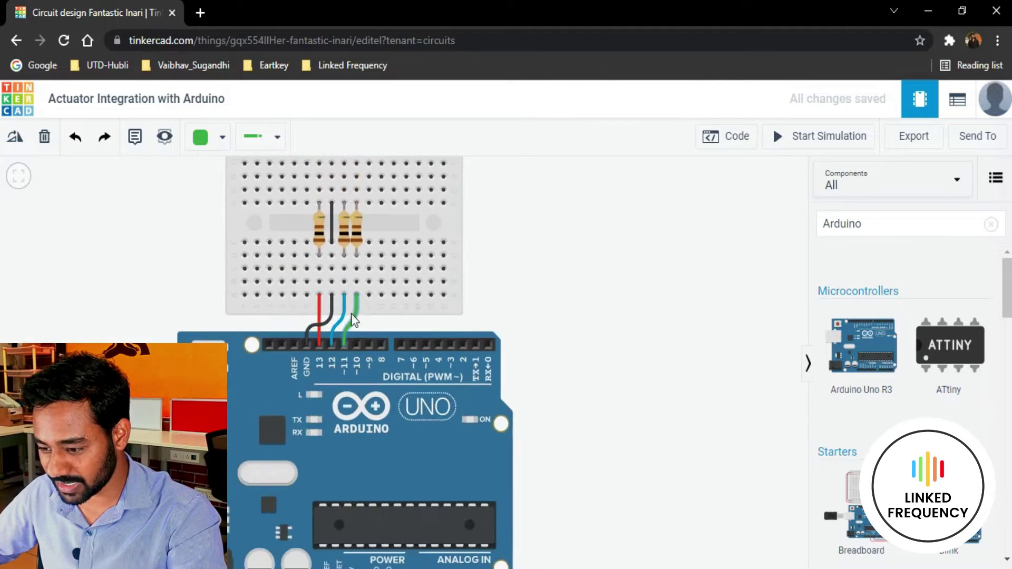
scroll(482, 315, "down", 3)
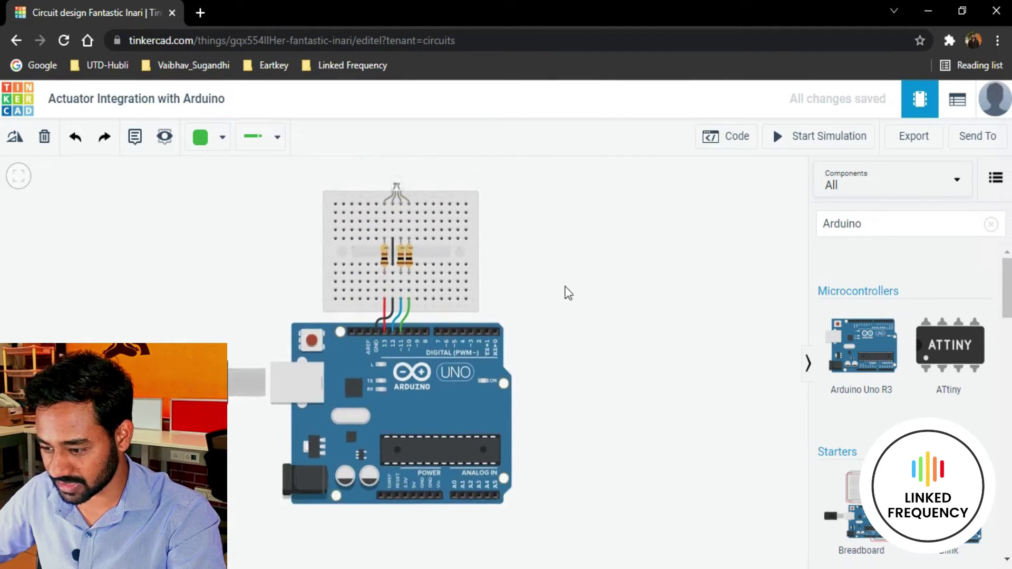
scroll(340, 290, "up", 4)
scroll(416, 282, "down", 3)
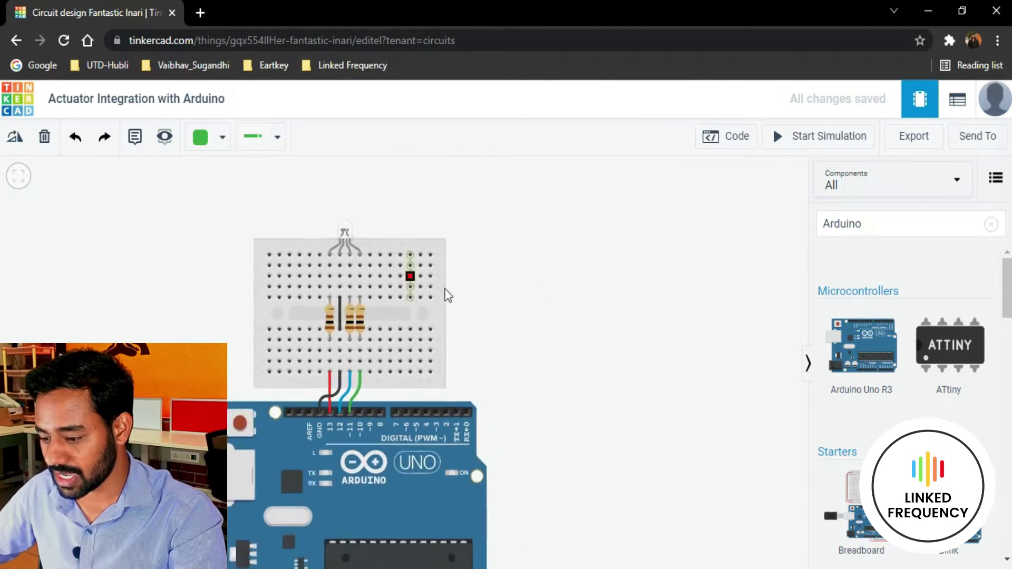